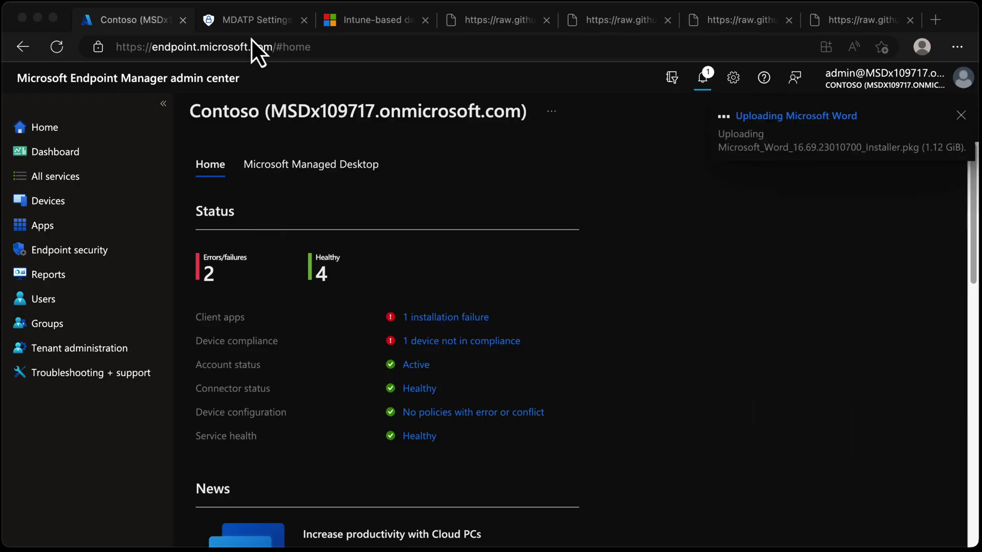
From the MDATP Settings tab, go to Defender Home, then Settings > Endpoints
{"action": "left_click", "coordinate": [256, 21]}
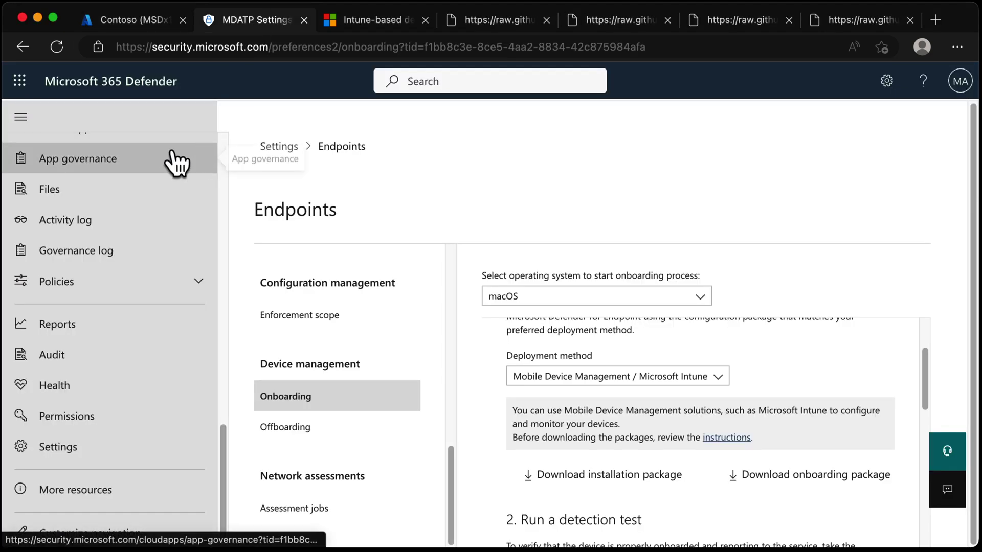
{"action": "scroll", "coordinate": [192, 271], "scroll_direction": "up", "scroll_amount": 1}
{"action": "scroll", "coordinate": [191, 270], "scroll_direction": "up", "scroll_amount": 10}
{"action": "left_click", "coordinate": [134, 153]}
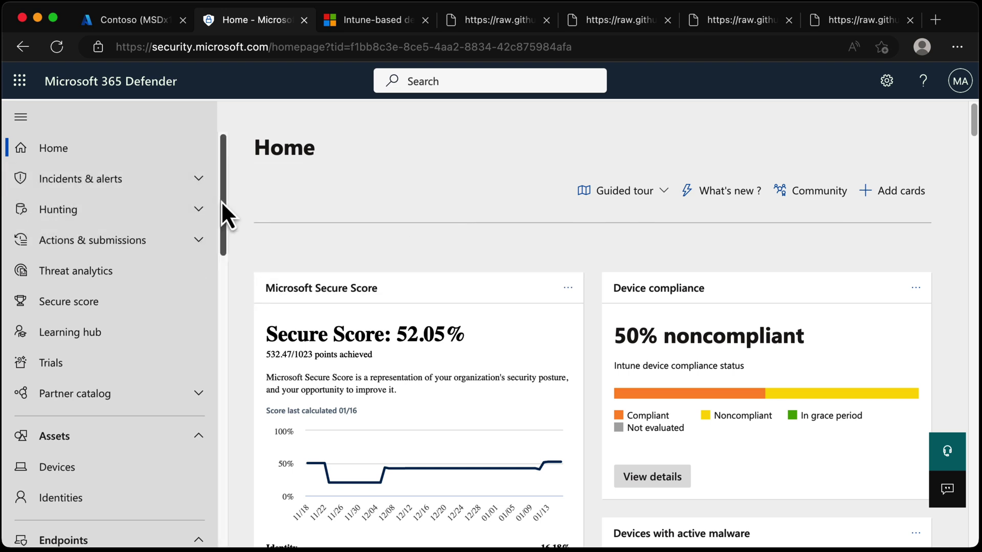
{"action": "left_click_drag", "start_coordinate": [221, 201], "coordinate": [218, 511]}
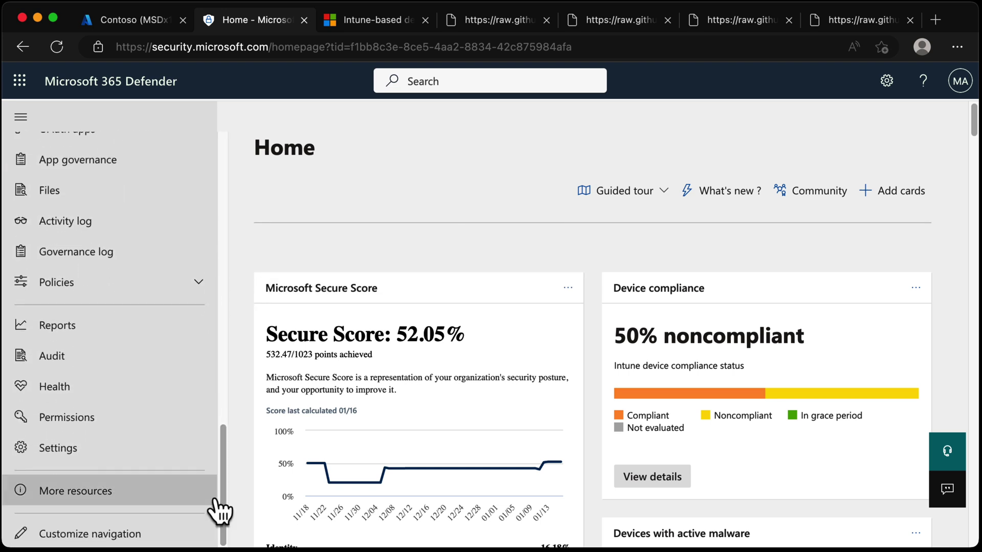
{"action": "left_click", "coordinate": [162, 469]}
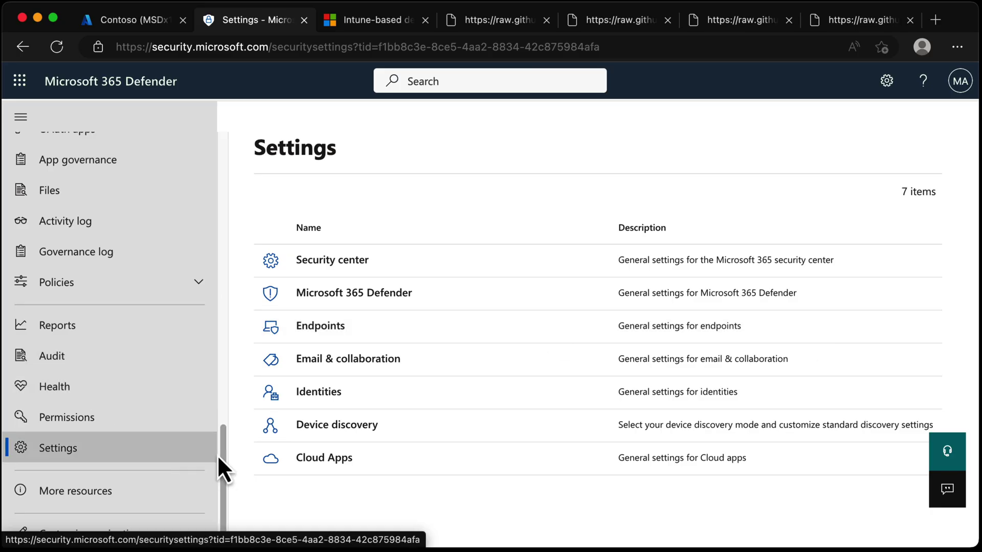
{"action": "left_click_drag", "start_coordinate": [217, 460], "coordinate": [205, 229]}
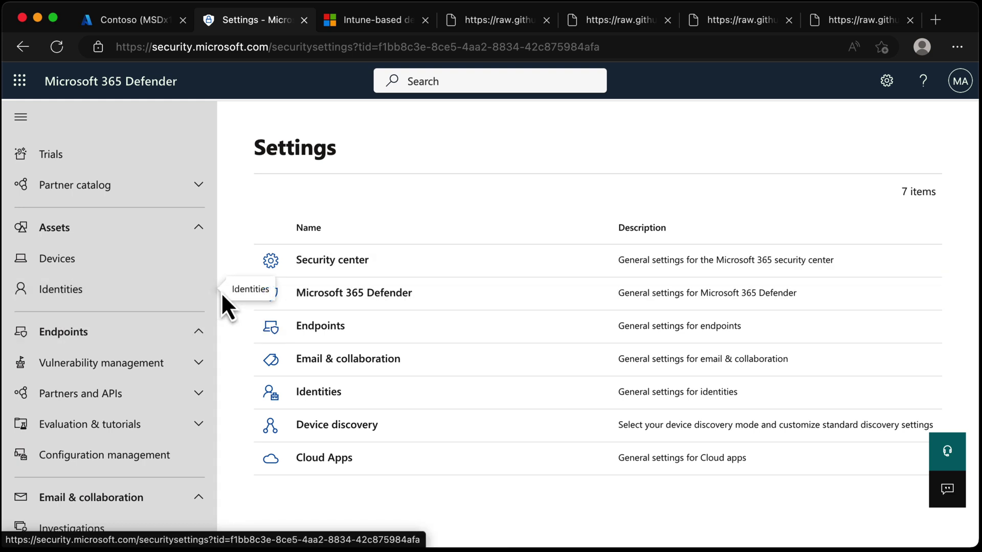
{"action": "scroll", "coordinate": [184, 358], "scroll_direction": "down", "scroll_amount": 10}
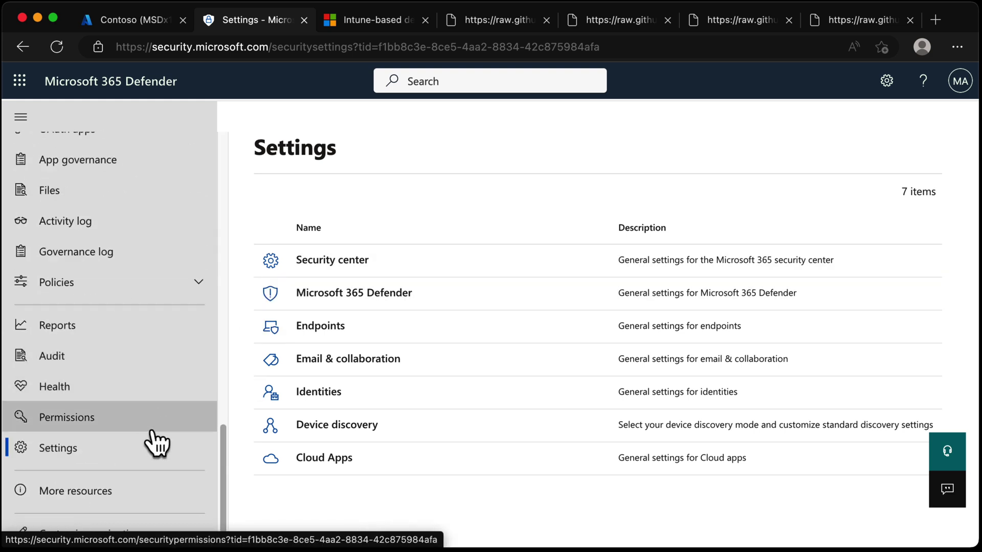
{"action": "left_click", "coordinate": [338, 329]}
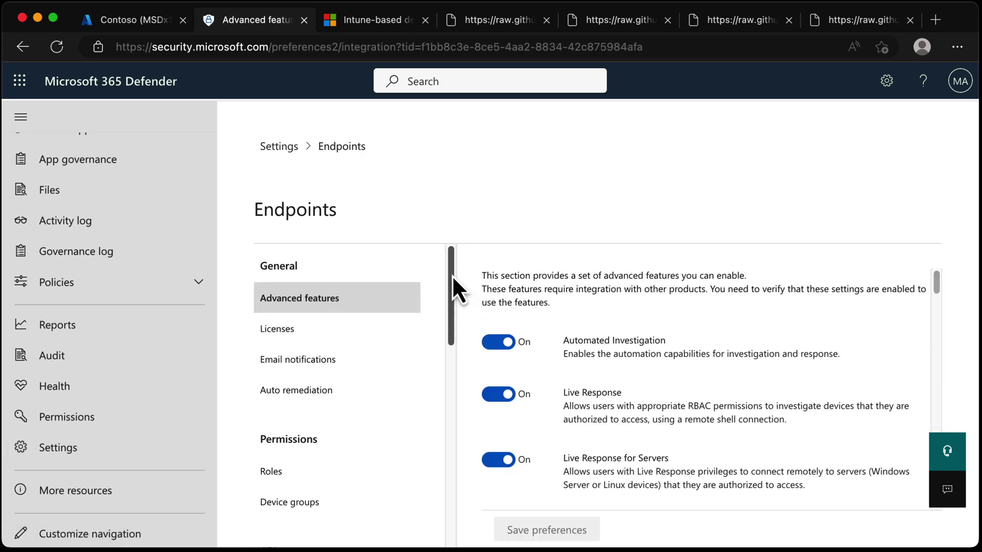
In Onboarding, select macOS with Mobile Device Management / Microsoft Intune deployment
{"action": "left_click_drag", "start_coordinate": [452, 275], "coordinate": [446, 464]}
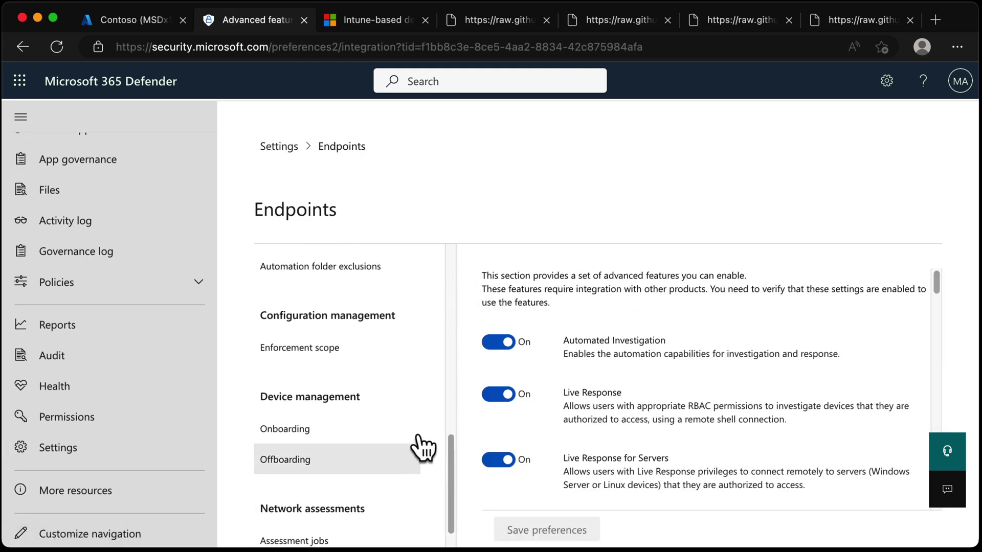
{"action": "left_click", "coordinate": [398, 438]}
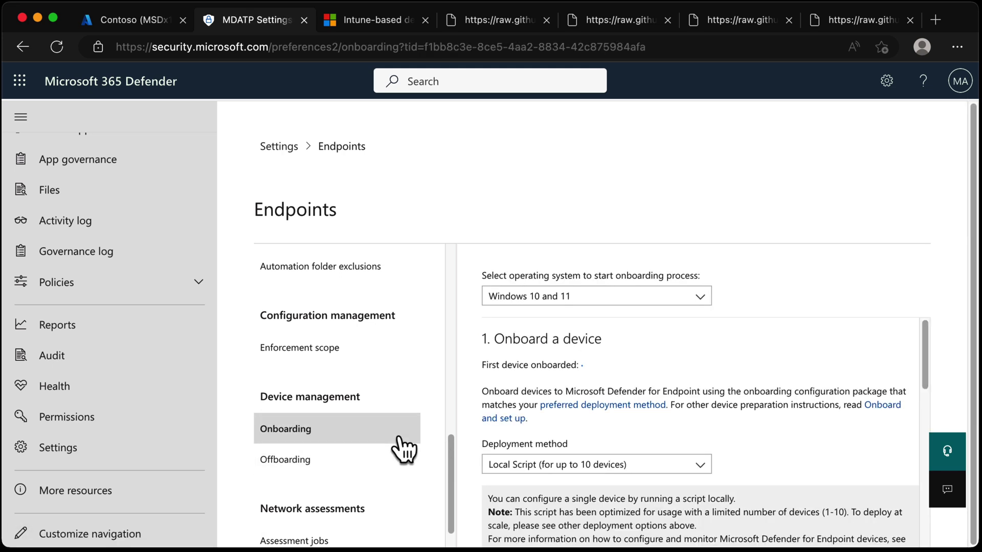
{"action": "left_click", "coordinate": [701, 301]}
{"action": "left_click", "coordinate": [596, 439]}
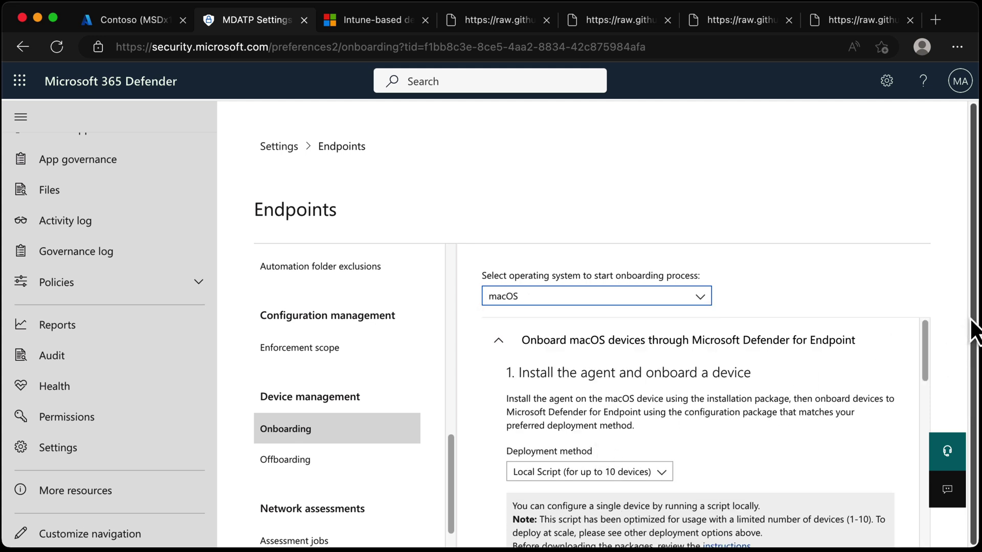
{"action": "left_click_drag", "start_coordinate": [924, 355], "coordinate": [924, 390]}
{"action": "left_click", "coordinate": [639, 364]}
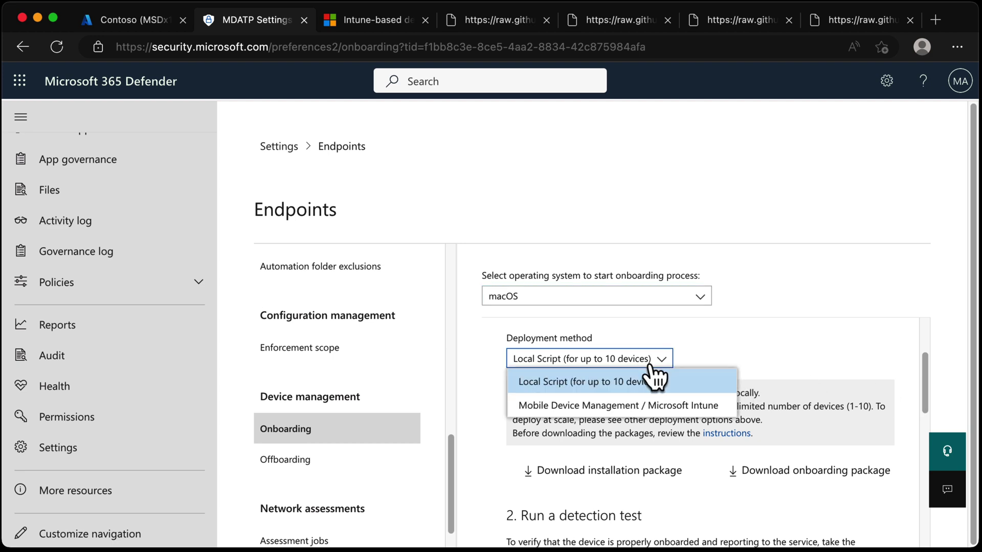
{"action": "left_click", "coordinate": [643, 404]}
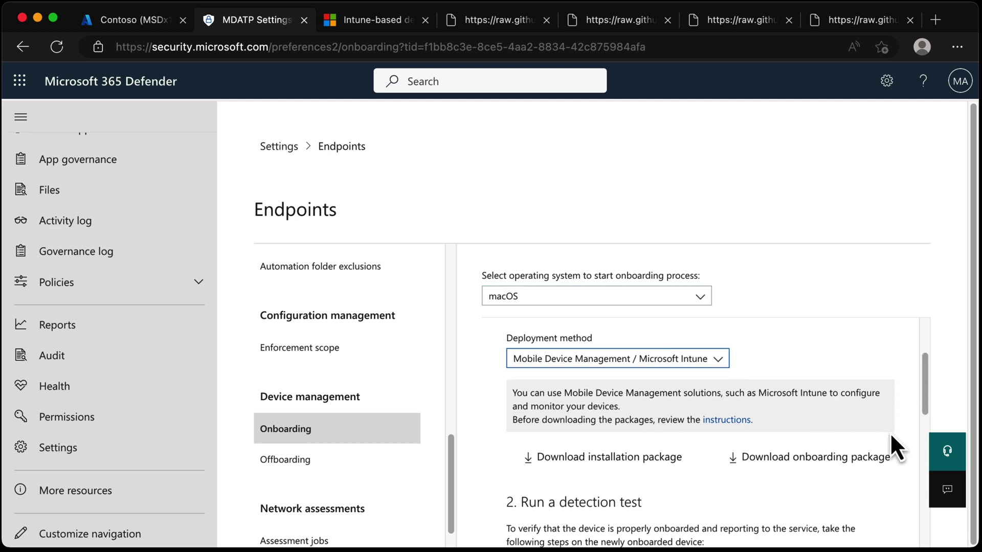
Download the onboarding package and bring its extracted folder into view
{"action": "left_click", "coordinate": [839, 461]}
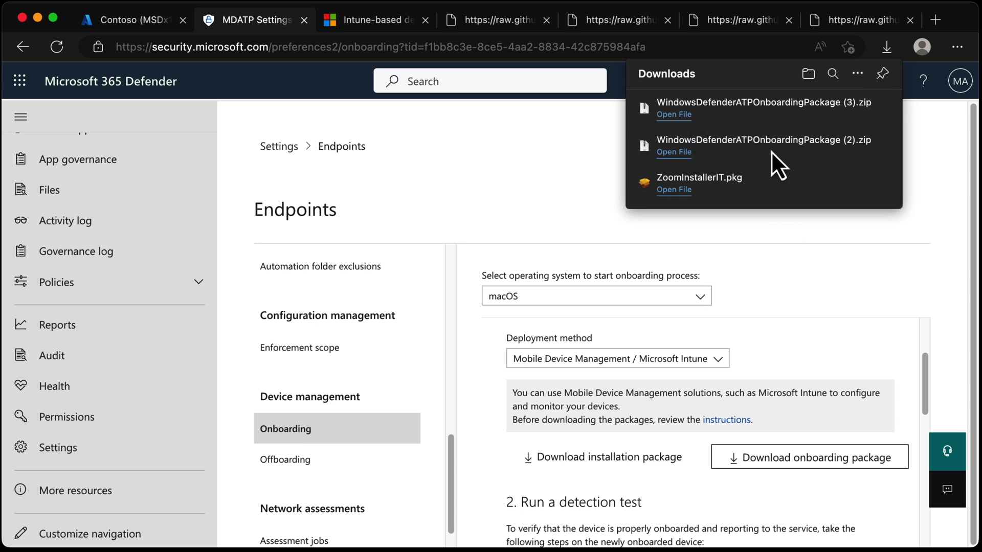
{"action": "left_click", "coordinate": [572, 166]}
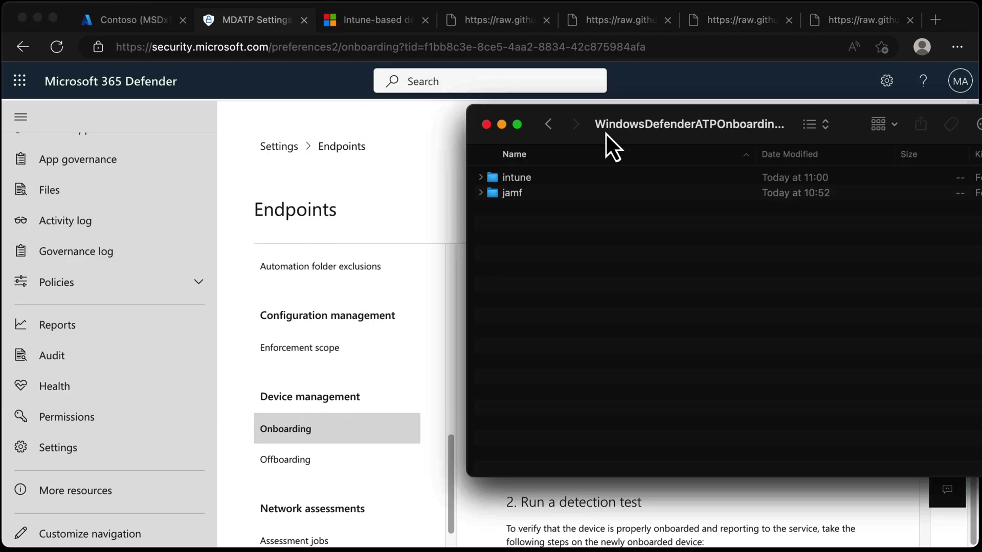
{"action": "left_click_drag", "start_coordinate": [605, 144], "coordinate": [306, 107]}
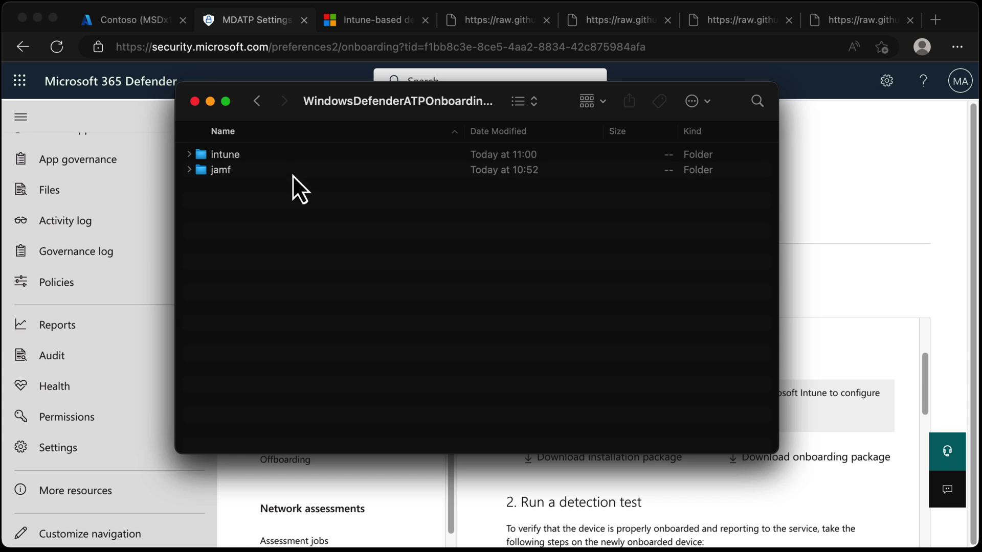
Move FullDiskAccess from the intune folder to the Bin and reopen intune
{"action": "left_click", "coordinate": [284, 161]}
{"action": "double_click", "coordinate": [300, 156]}
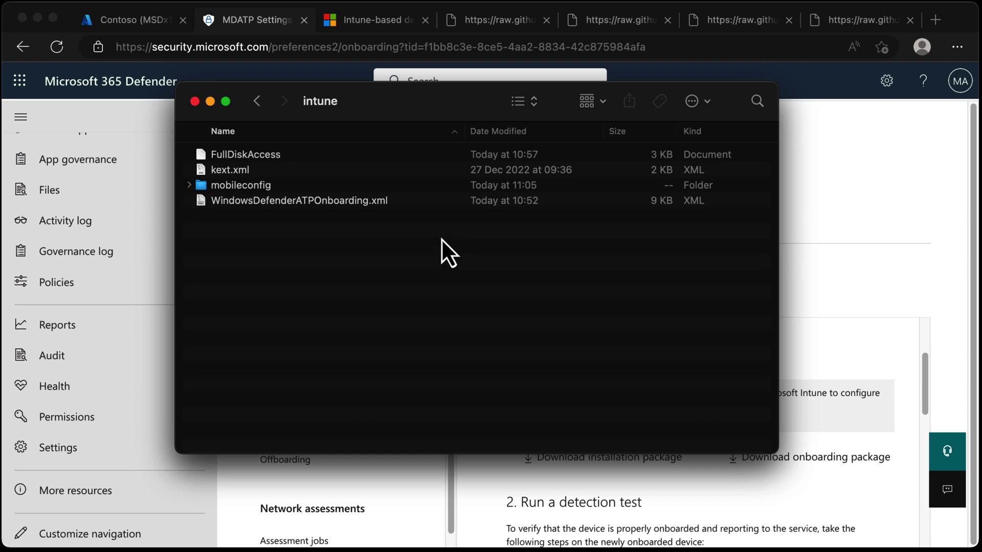
{"action": "left_click", "coordinate": [276, 157]}
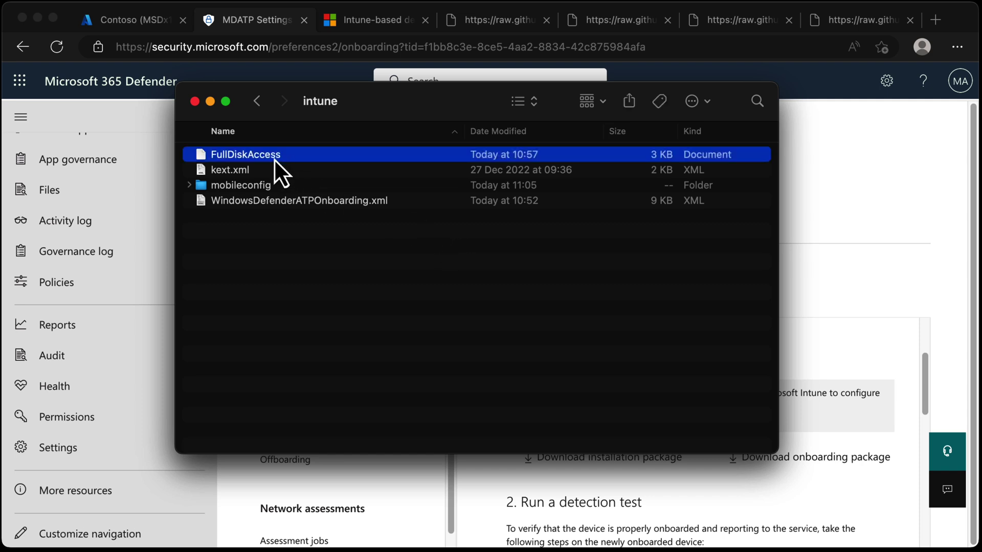
{"action": "right_click", "coordinate": [250, 160]}
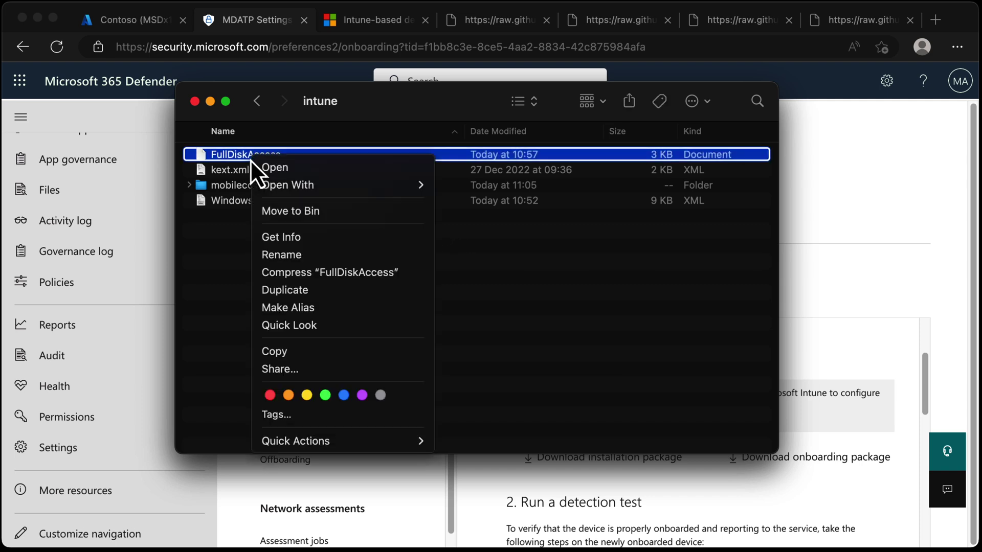
{"action": "left_click", "coordinate": [319, 210]}
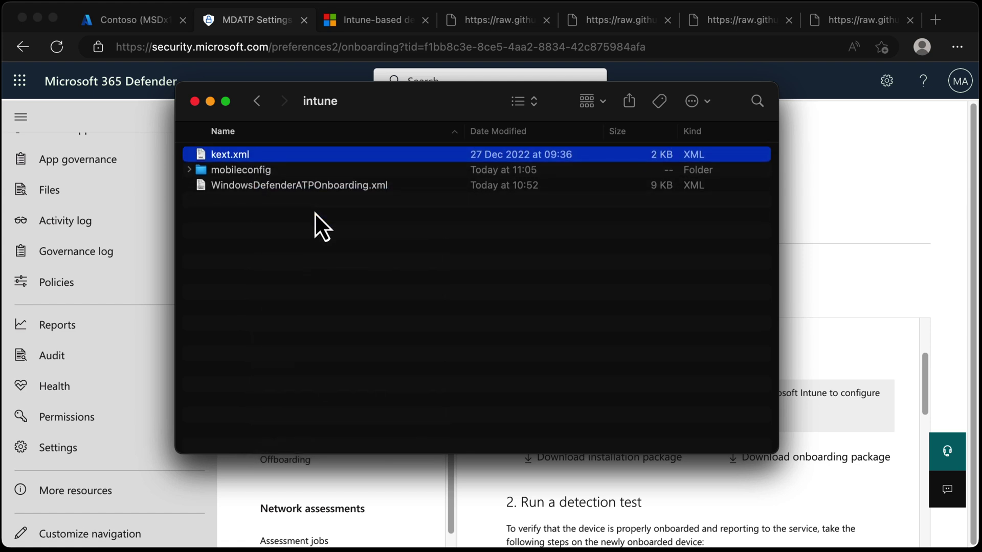
{"action": "left_click", "coordinate": [257, 101]}
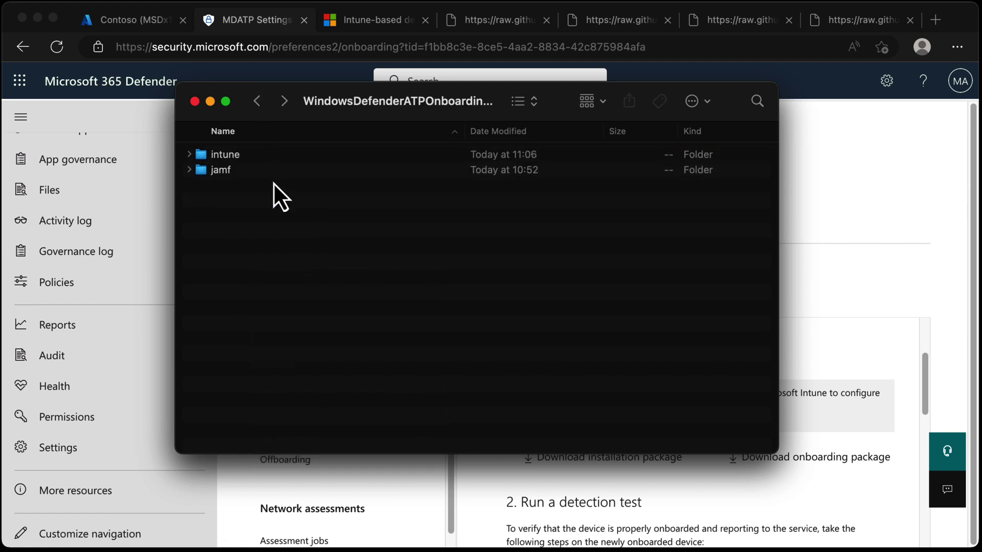
{"action": "double_click", "coordinate": [255, 155]}
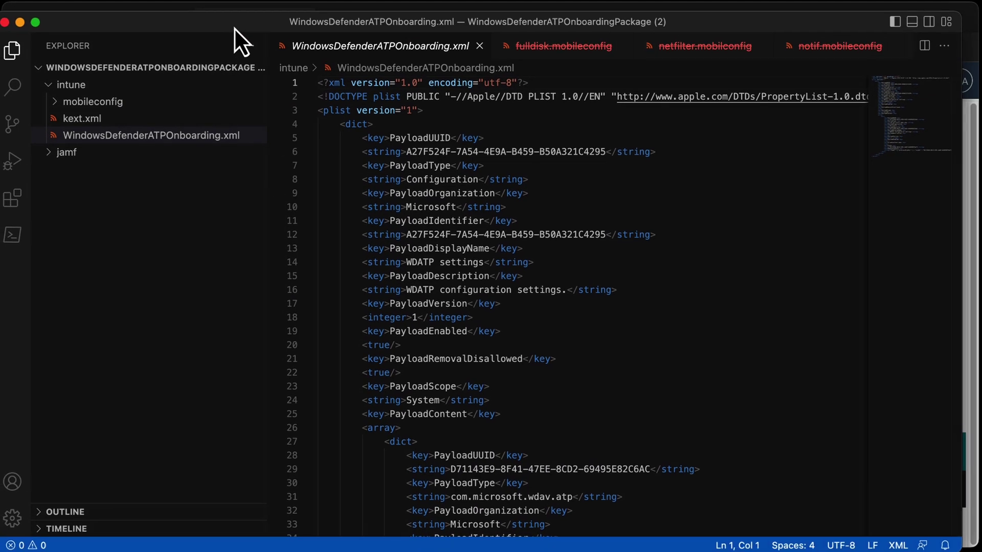
Collapse the Explorer sidebar and scroll through WindowsDefenderATPOnboarding.xml
{"action": "left_click_drag", "start_coordinate": [275, 59], "coordinate": [37, 64]}
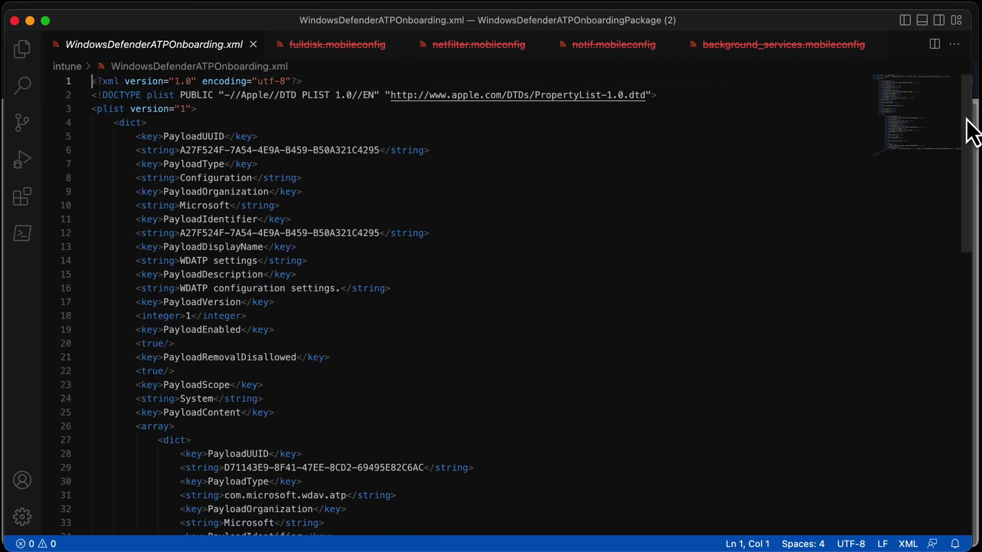
{"action": "left_click_drag", "start_coordinate": [966, 118], "coordinate": [946, 108]}
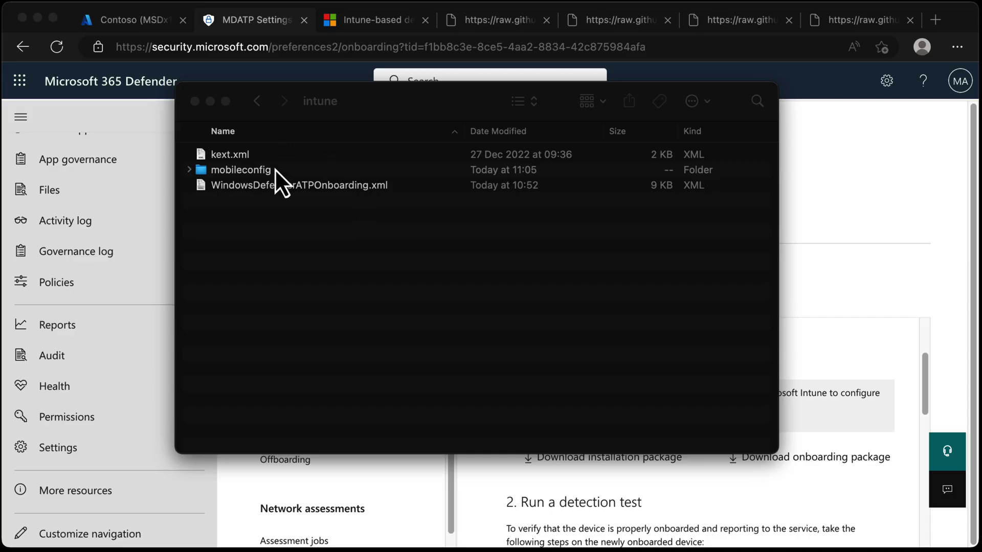
Rename netfilter.mobilconfig to netfilter.mobileconfig, keeping the .mobileconfig extension
{"action": "double_click", "coordinate": [275, 169]}
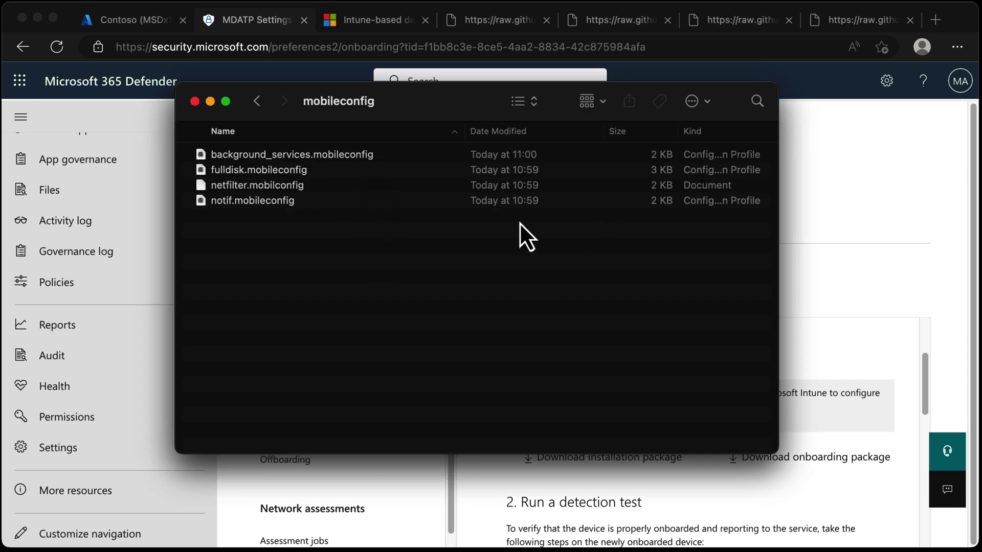
{"action": "right_click", "coordinate": [275, 189]}
{"action": "left_click", "coordinate": [404, 286]}
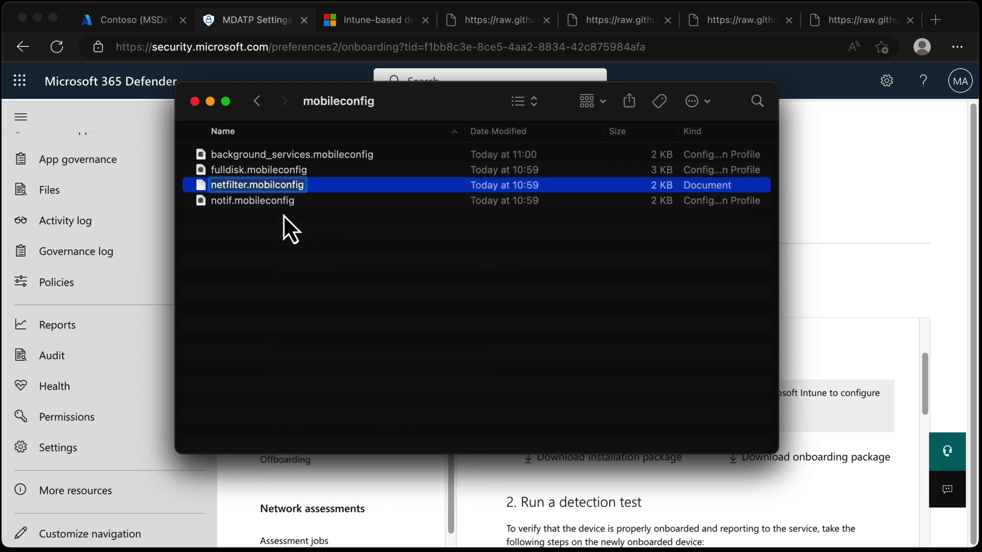
{"action": "left_click", "coordinate": [276, 184]}
{"action": "type", "text": "e"}
{"action": "key", "text": "Return"}
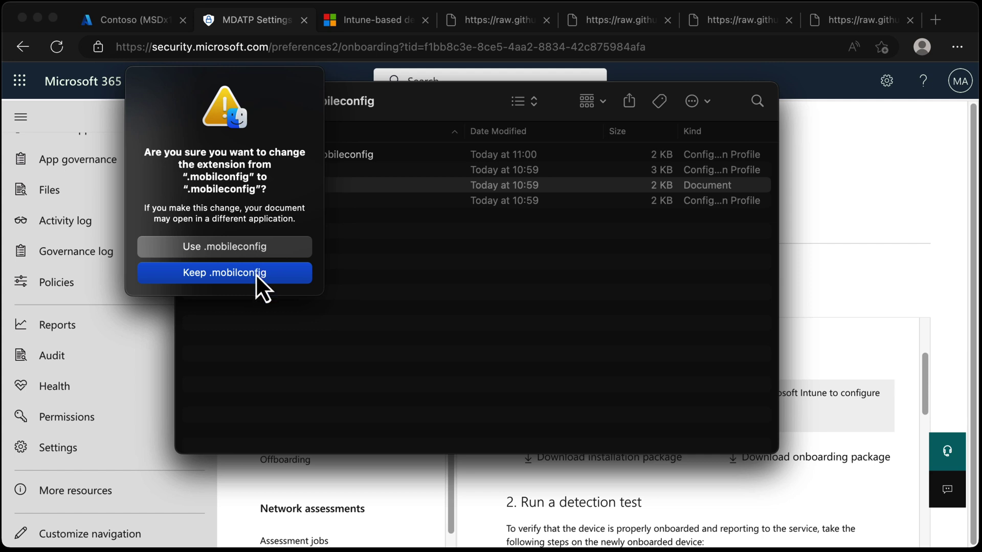
{"action": "left_click", "coordinate": [259, 246]}
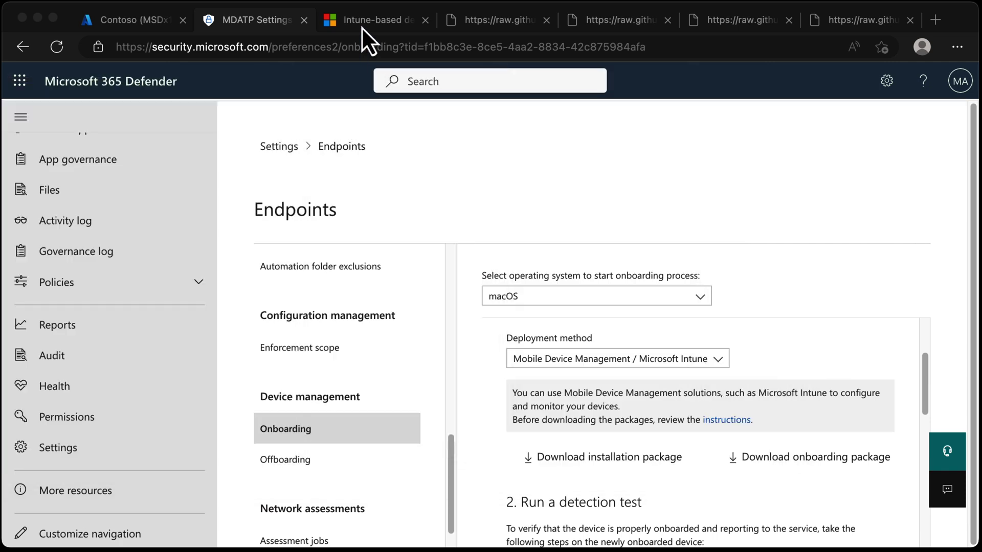
Read the Intune deployment article's Approve System Extensions section, then close it
{"action": "left_click", "coordinate": [369, 20]}
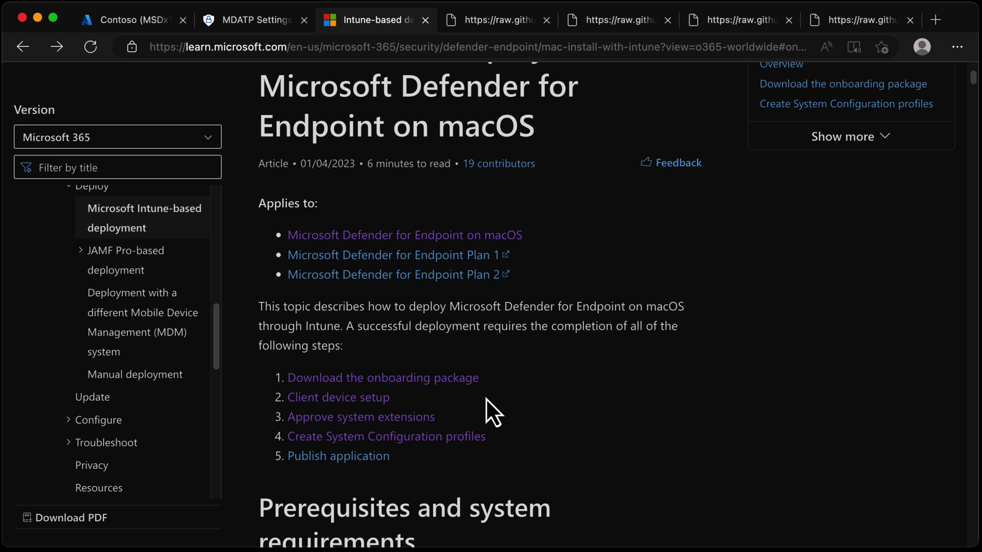
{"action": "left_click", "coordinate": [421, 417]}
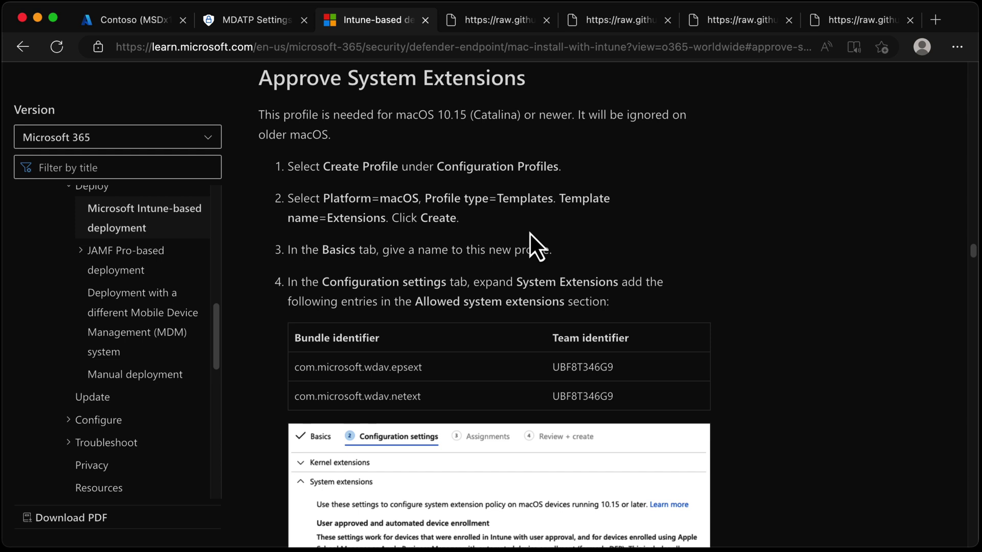
{"action": "key", "text": "super+w"}
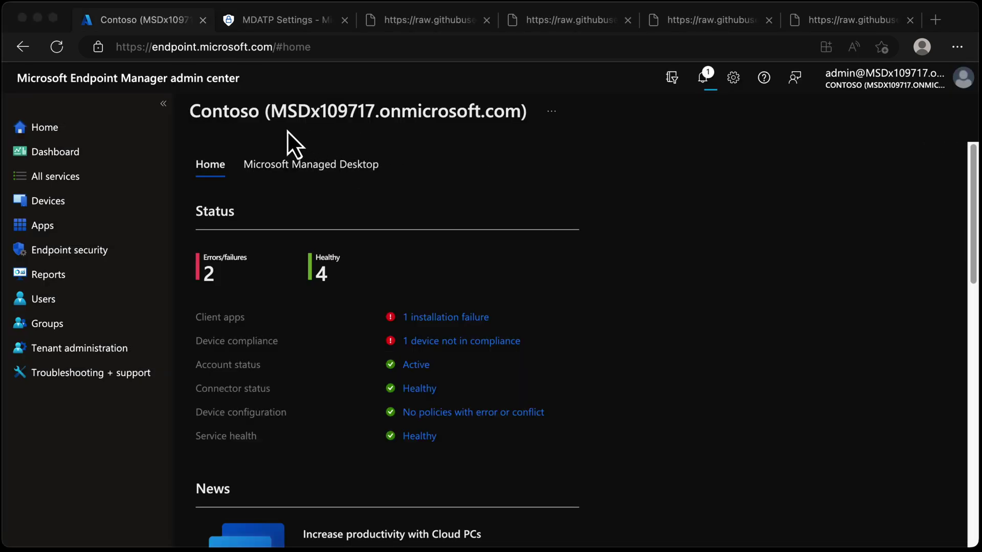
Start a new macOS configuration profile from the Templates > Extensions template
{"action": "left_click", "coordinate": [64, 202]}
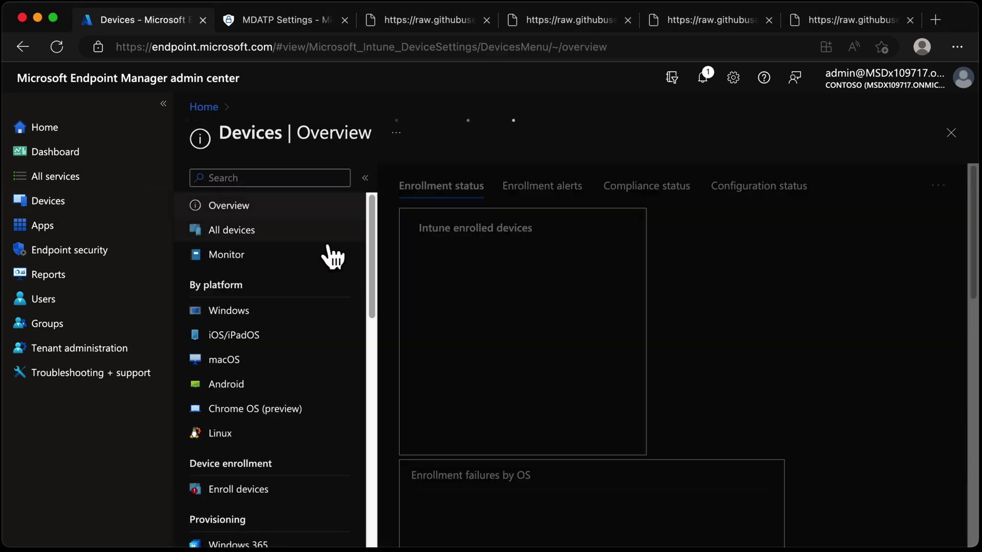
{"action": "left_click", "coordinate": [282, 360]}
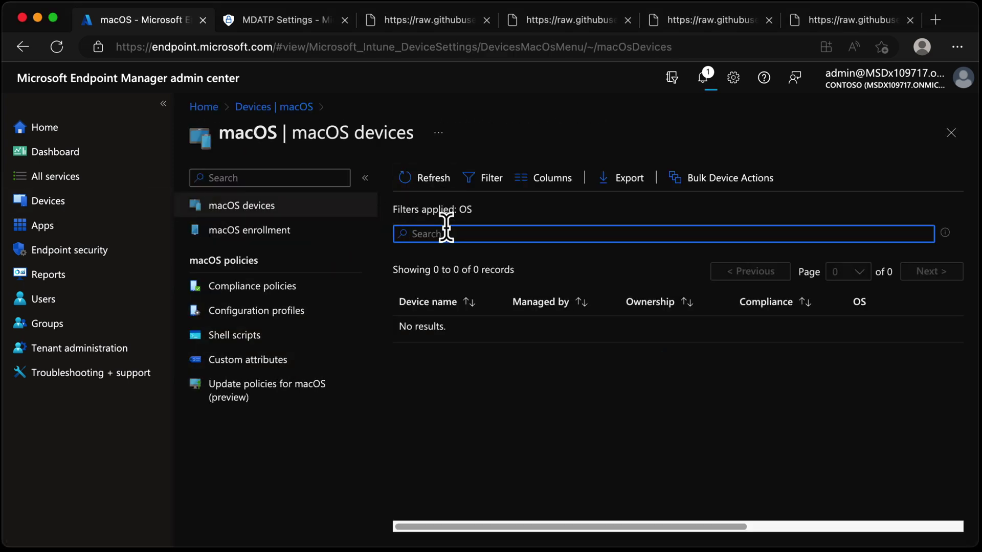
{"action": "left_click", "coordinate": [299, 318]}
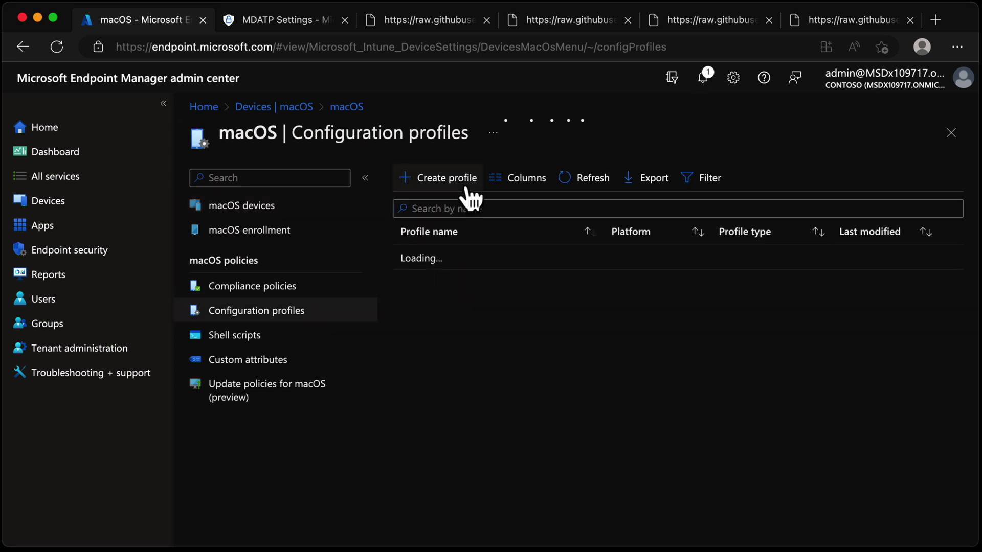
{"action": "left_click", "coordinate": [468, 191]}
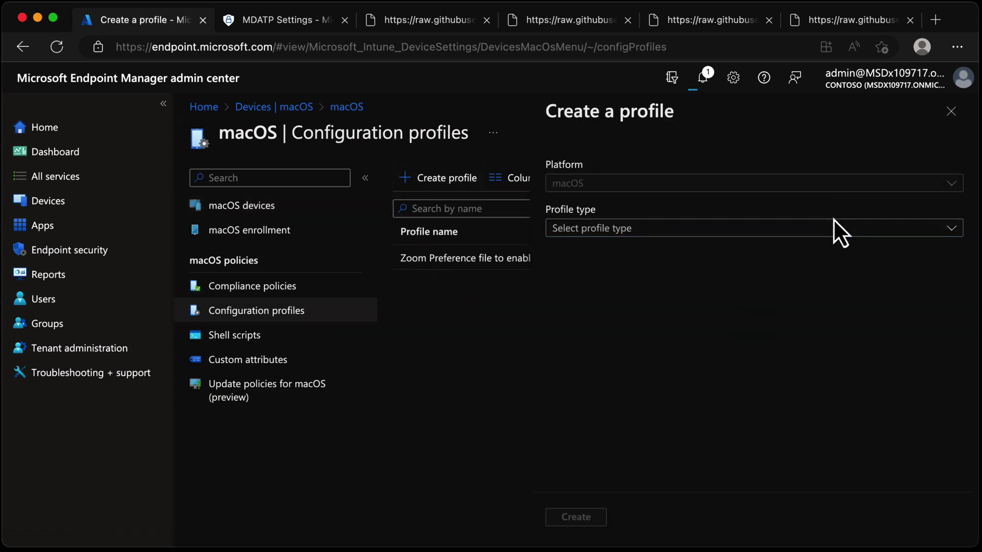
{"action": "left_click", "coordinate": [827, 230]}
{"action": "left_click", "coordinate": [745, 276]}
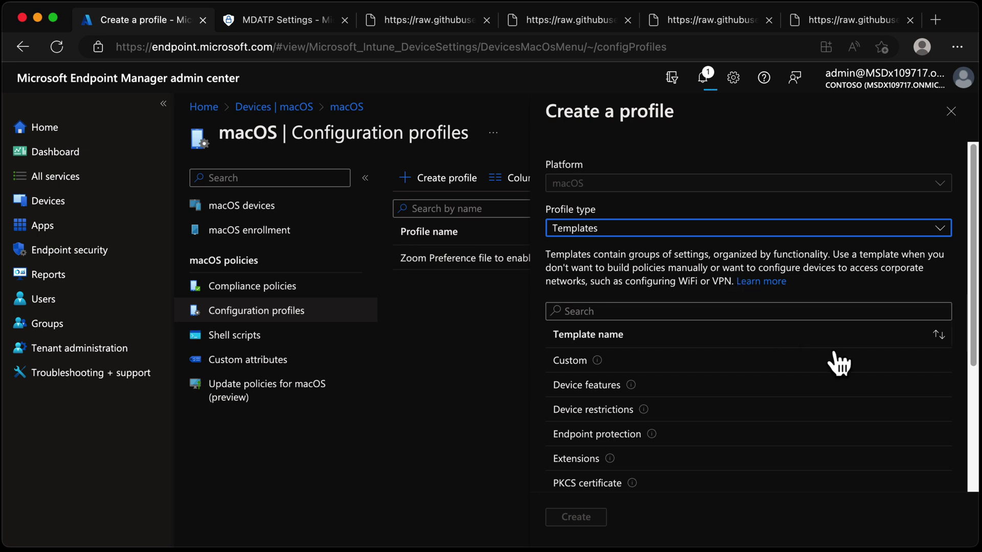
{"action": "left_click", "coordinate": [811, 458]}
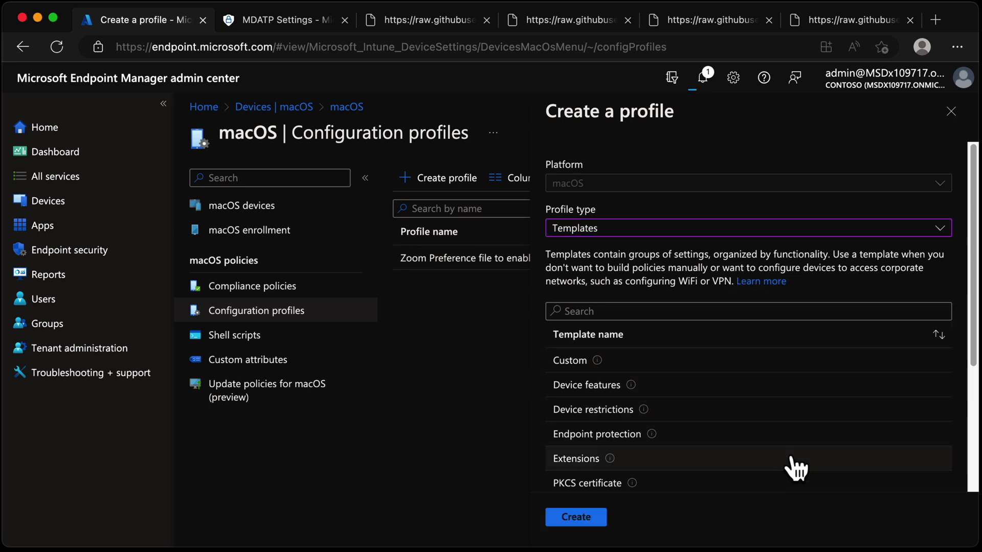
{"action": "left_click", "coordinate": [588, 523]}
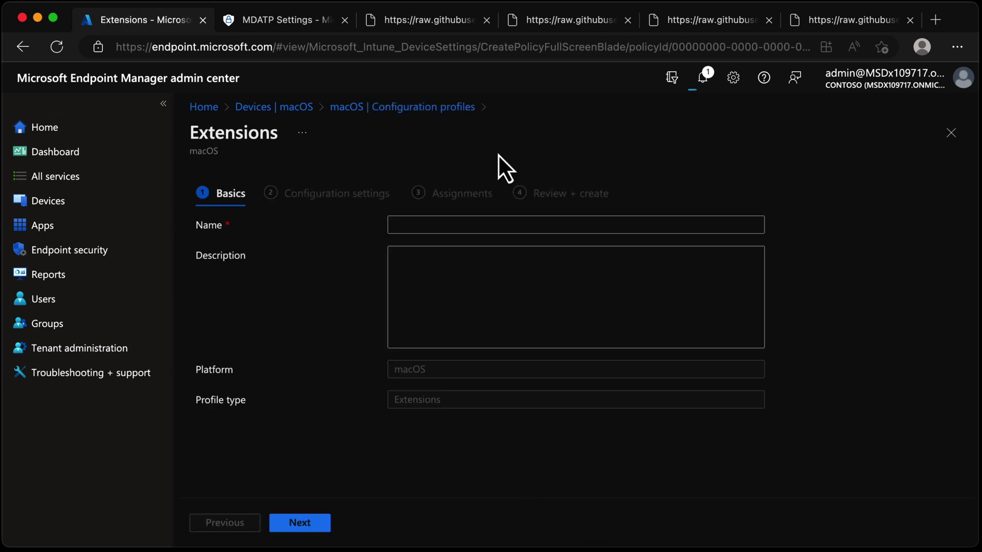
Name the profile 'MacOS System Extensions for MDE' and continue to configuration settings
{"action": "left_click", "coordinate": [498, 221]}
{"action": "type", "text": "MacOS Extensions"}
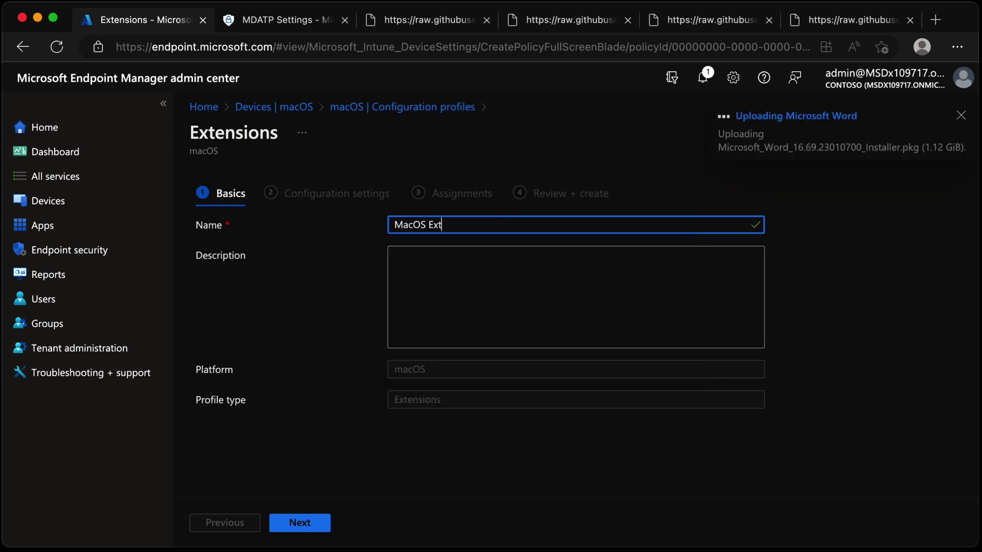
{"action": "left_click", "coordinate": [428, 224]}
{"action": "type", "text": "System"}
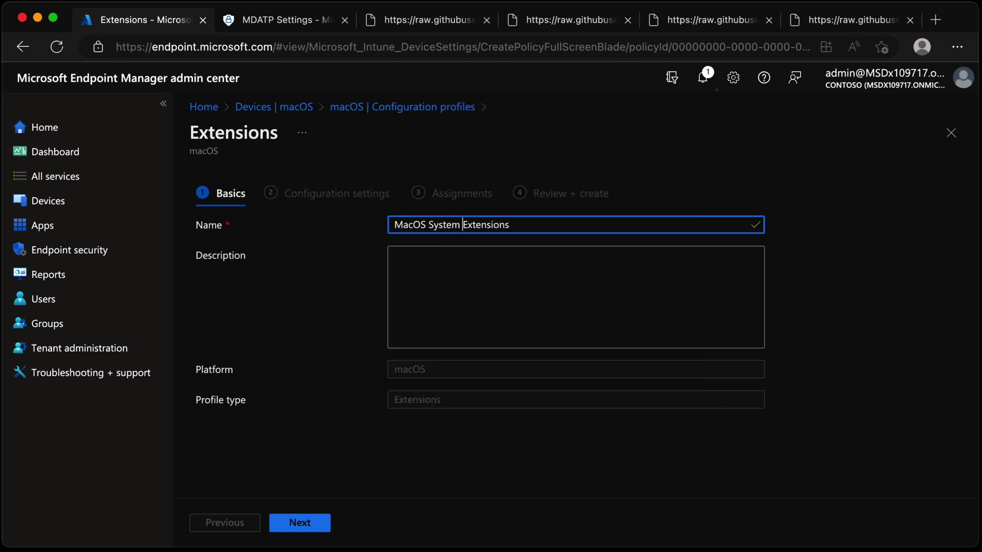
{"action": "left_click", "coordinate": [512, 226]}
{"action": "type", "text": "for MDE"}
{"action": "left_click", "coordinate": [328, 530]}
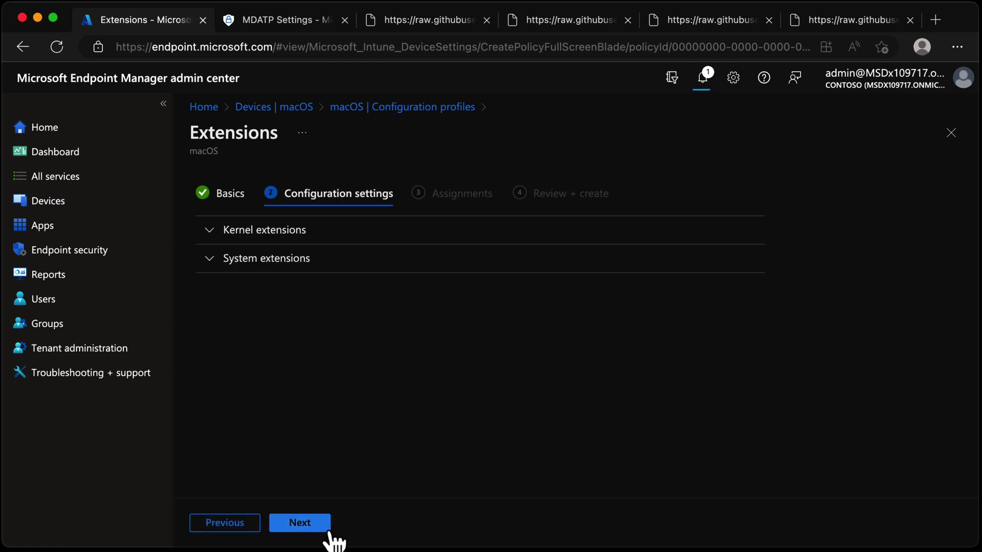
Review the Kernel extensions section, then expand System extensions
{"action": "left_click", "coordinate": [207, 237]}
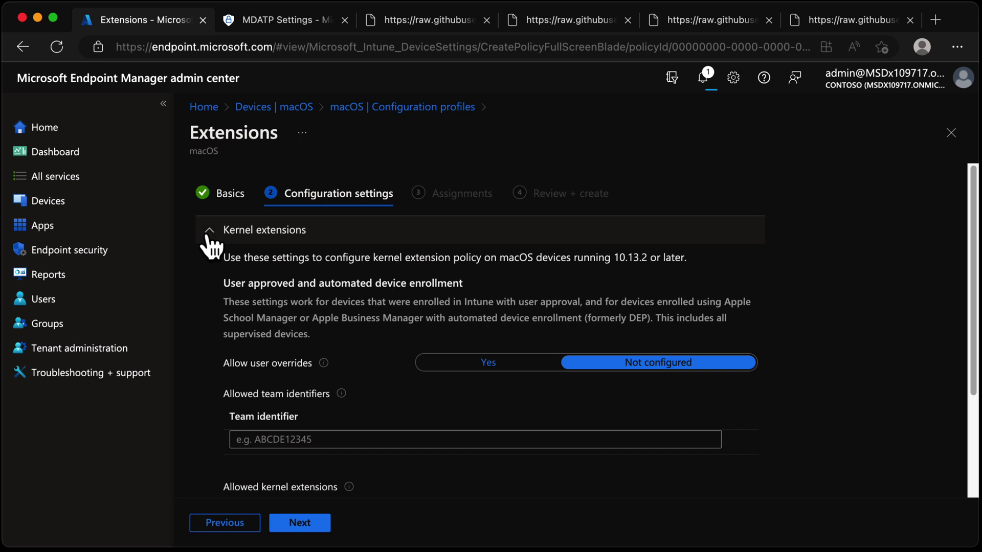
{"action": "scroll", "coordinate": [317, 427], "scroll_direction": "down", "scroll_amount": 3}
{"action": "scroll", "coordinate": [293, 388], "scroll_direction": "up", "scroll_amount": 2}
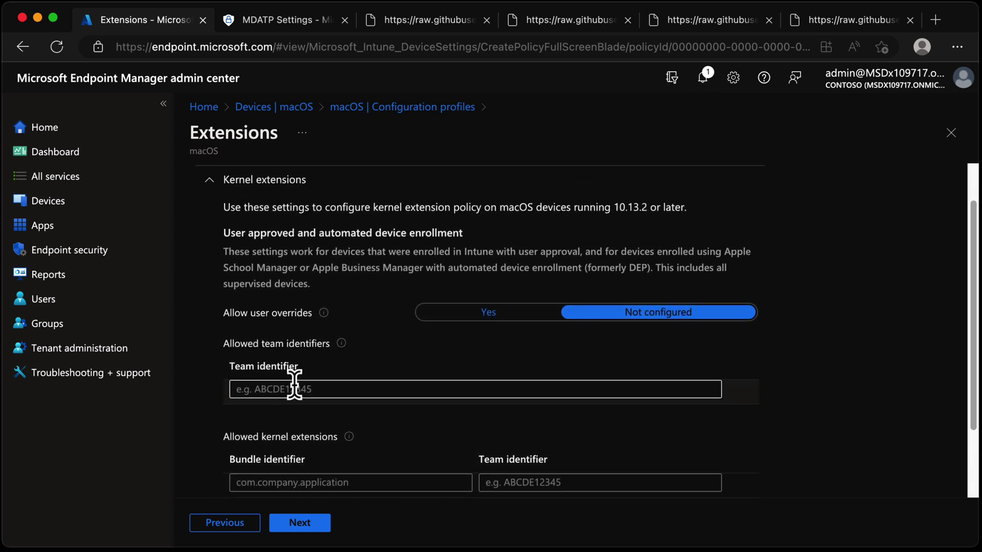
{"action": "scroll", "coordinate": [292, 367], "scroll_direction": "down", "scroll_amount": 1}
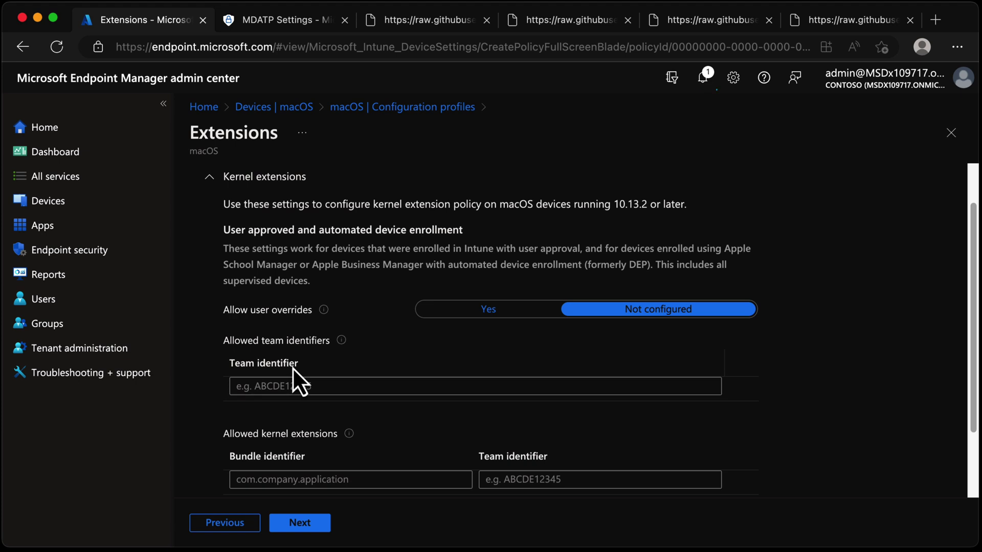
{"action": "left_click", "coordinate": [217, 179]}
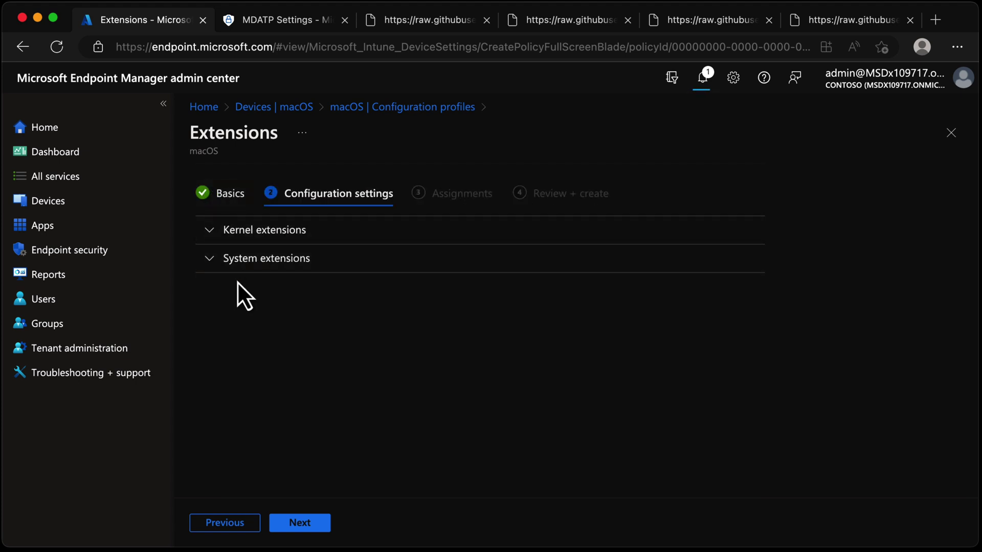
{"action": "left_click", "coordinate": [209, 260]}
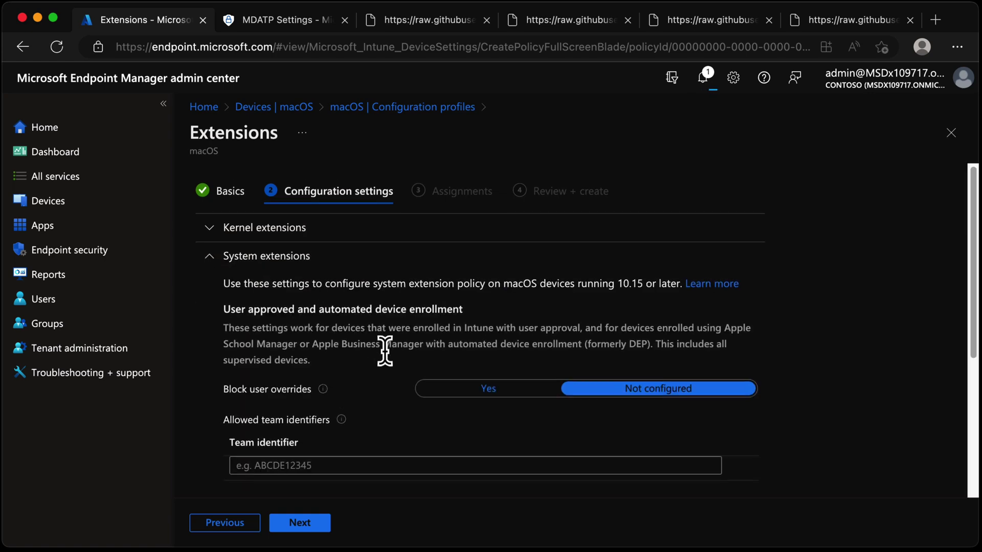
{"action": "scroll", "coordinate": [386, 353], "scroll_direction": "down", "scroll_amount": 3}
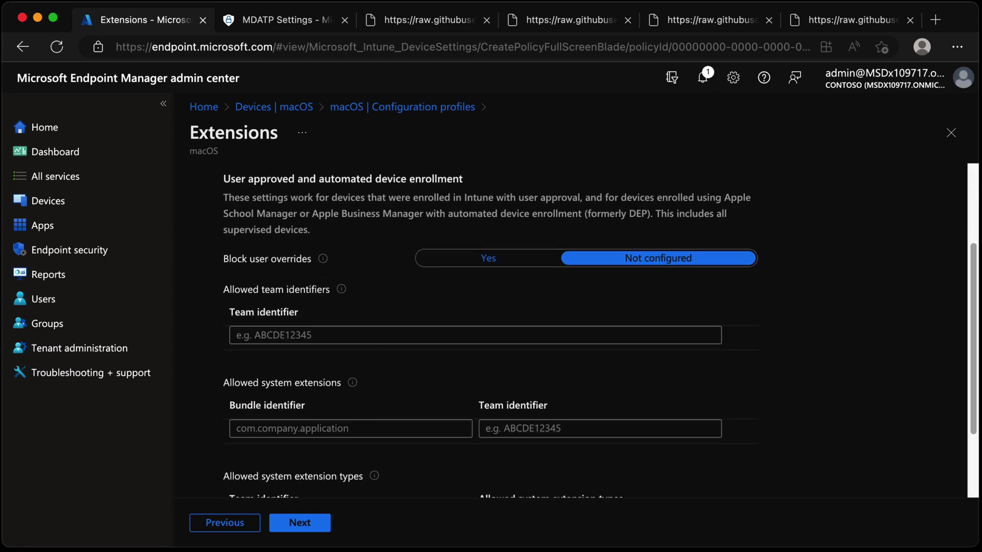
{"action": "scroll", "coordinate": [713, 352], "scroll_direction": "down", "scroll_amount": 2}
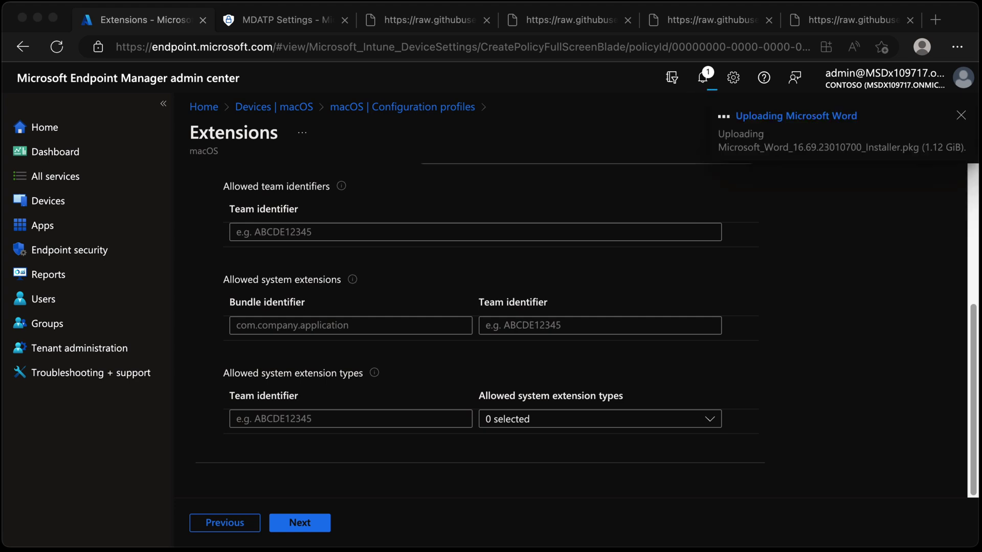
Allow com.microsoft.wdav.epsext and com.microsoft.wdav.netext, both with team ID UBF8T346G9
{"action": "left_click", "coordinate": [360, 325]}
{"action": "type", "text": "com.microsoft.wdav.epsext"}
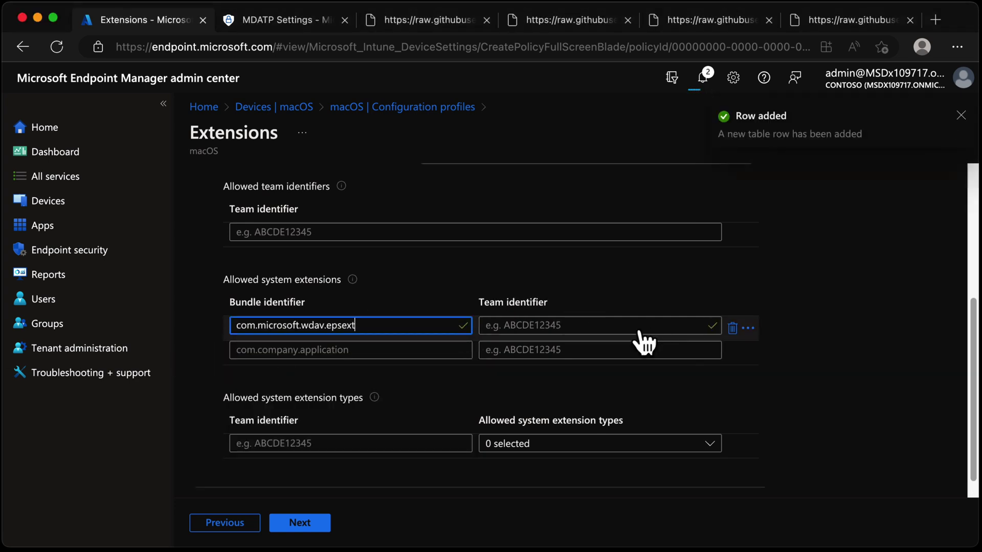
{"action": "left_click", "coordinate": [569, 327]}
{"action": "type", "text": "UBF8T346G9"}
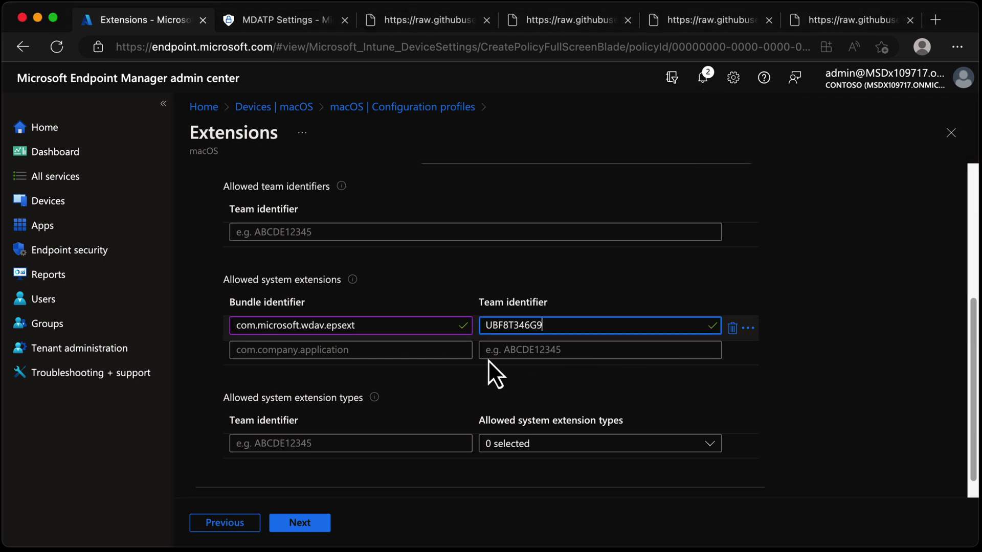
{"action": "left_click", "coordinate": [421, 353]}
{"action": "type", "text": "com.microsoft.wdav.netext"}
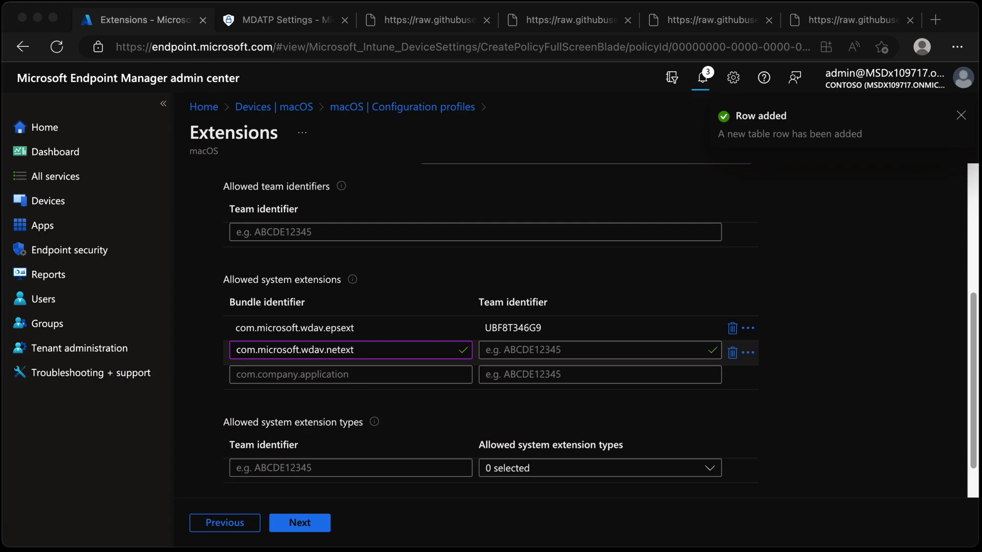
{"action": "left_click", "coordinate": [565, 372]}
{"action": "left_click", "coordinate": [563, 346]}
{"action": "type", "text": "UBF8T346G9"}
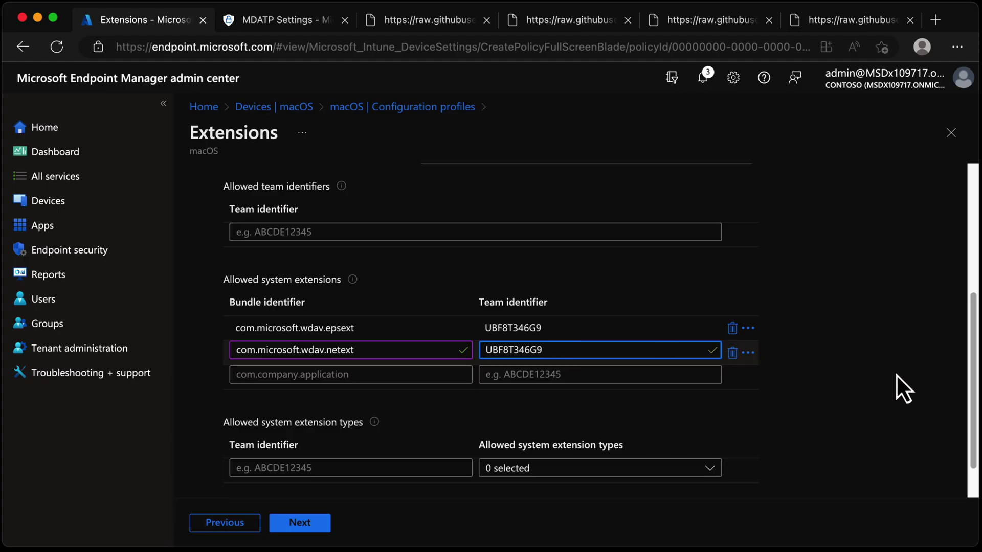
{"action": "left_click", "coordinate": [899, 382]}
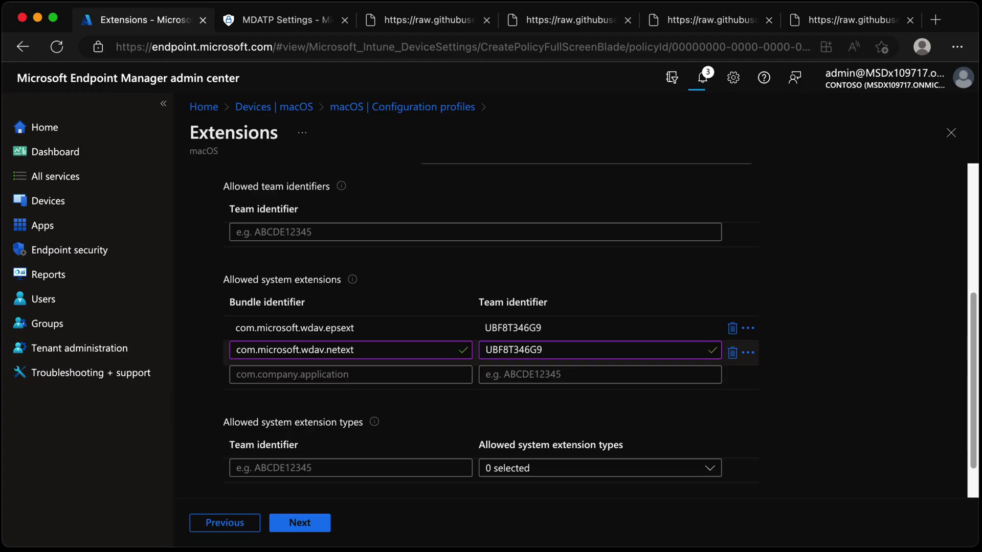
{"action": "scroll", "coordinate": [692, 423], "scroll_direction": "down", "scroll_amount": 2}
Assign the MacOS System Extensions for MDE profile to all devices and create it
{"action": "left_click", "coordinate": [301, 522]}
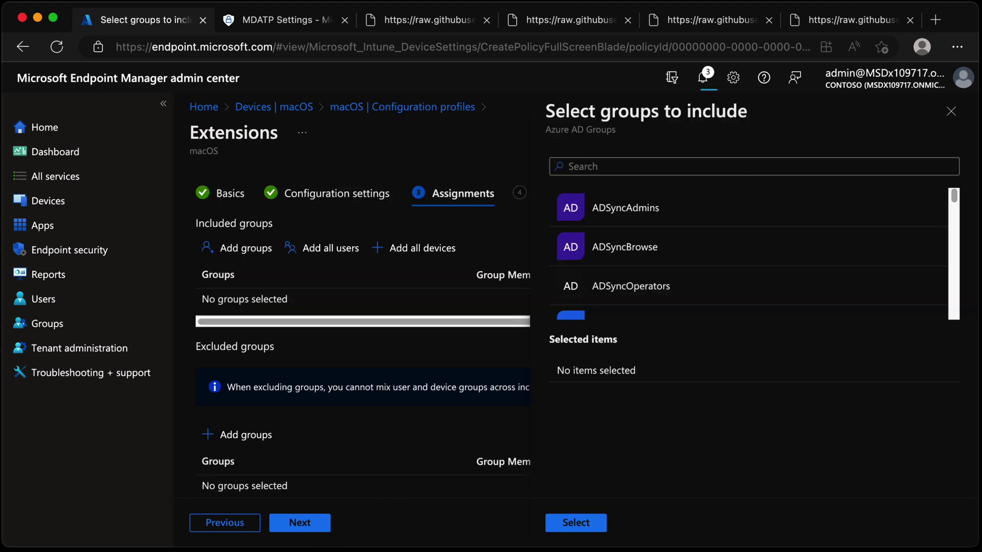
{"action": "left_click", "coordinate": [951, 110]}
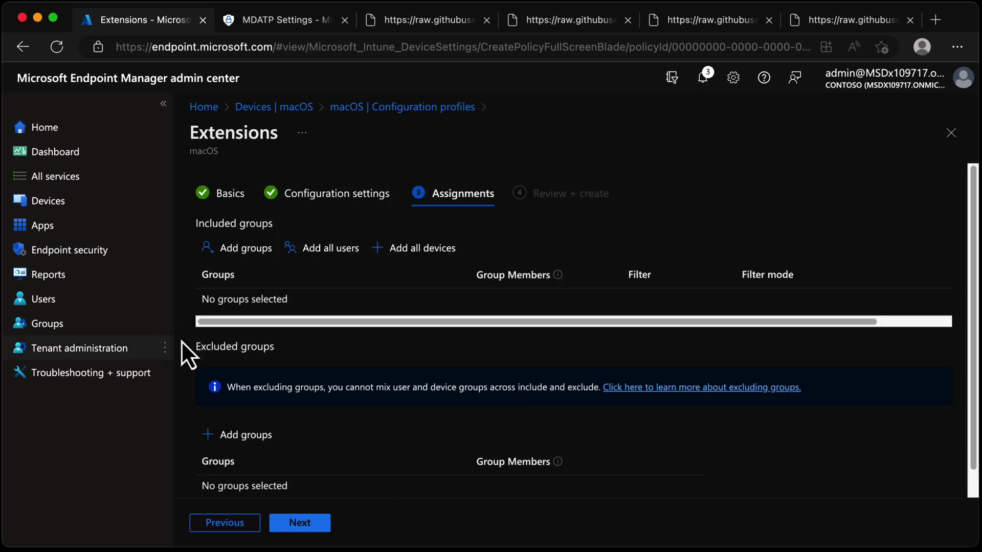
{"action": "left_click", "coordinate": [438, 255]}
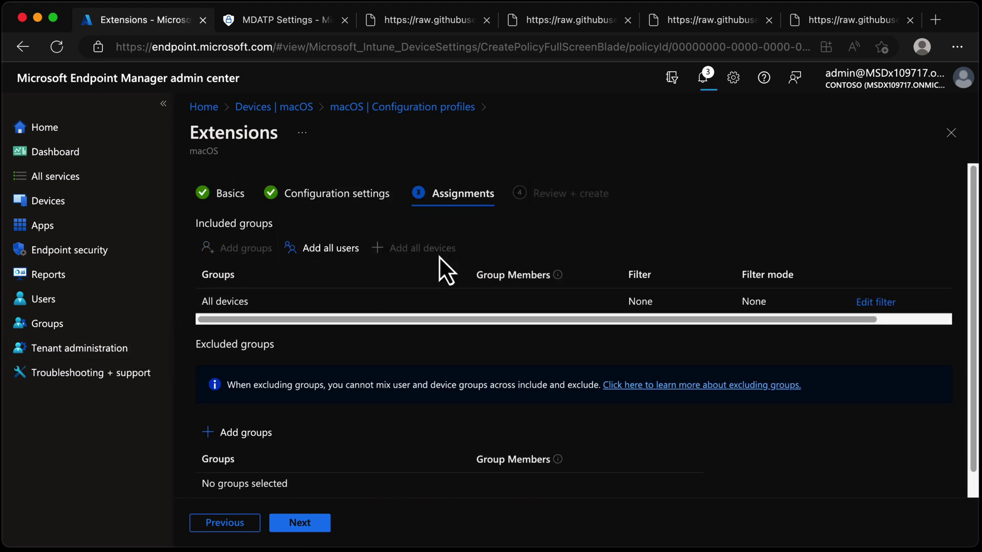
{"action": "left_click", "coordinate": [302, 524]}
{"action": "left_click", "coordinate": [299, 523]}
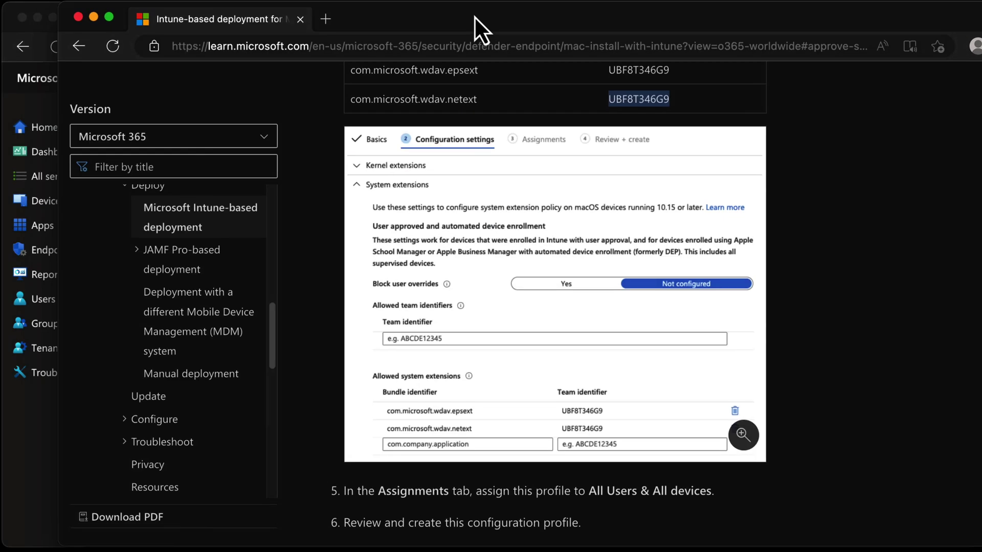
Clear the text selection and scroll the Learn article through its assignment steps
{"action": "left_click", "coordinate": [808, 246]}
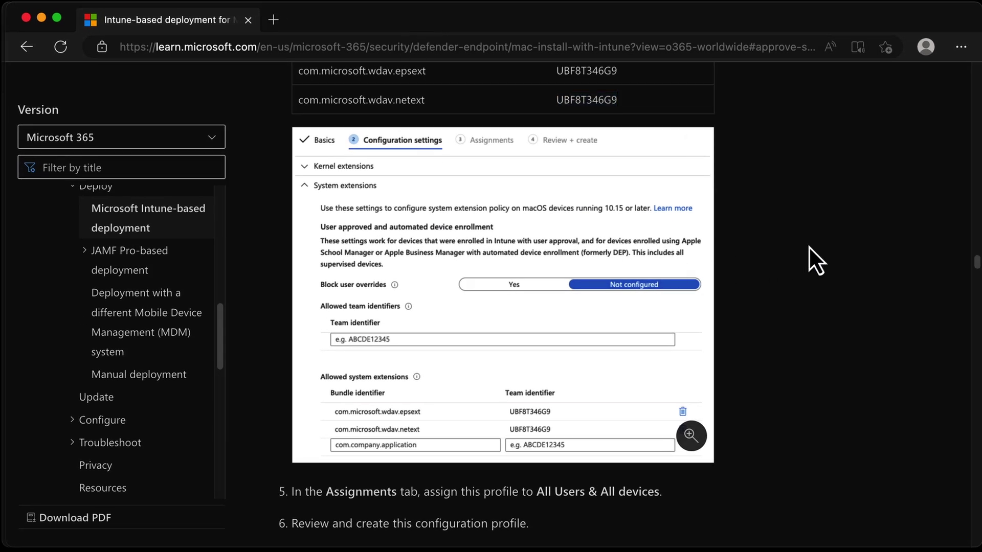
{"action": "scroll", "coordinate": [701, 314], "scroll_direction": "up", "scroll_amount": 3}
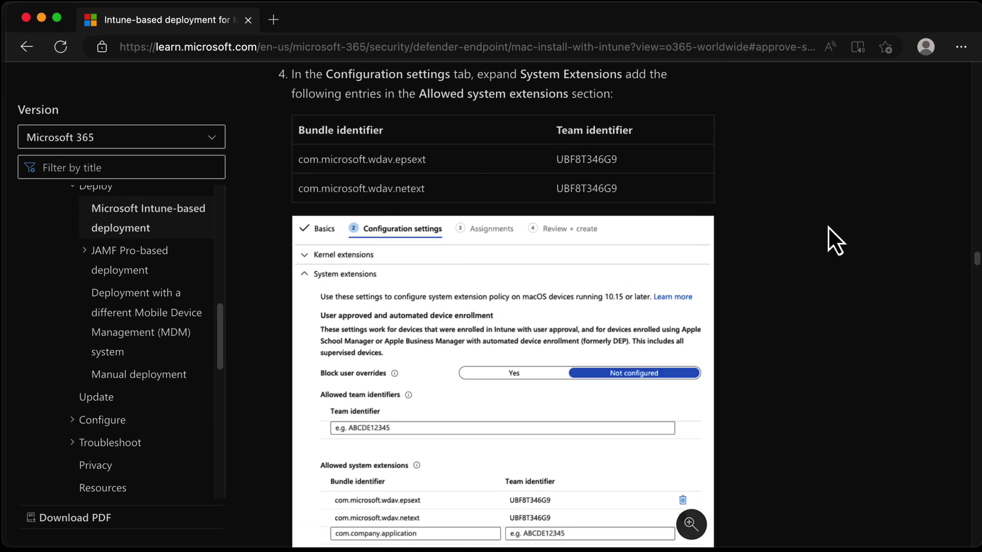
{"action": "left_click_drag", "start_coordinate": [977, 263], "coordinate": [979, 320]}
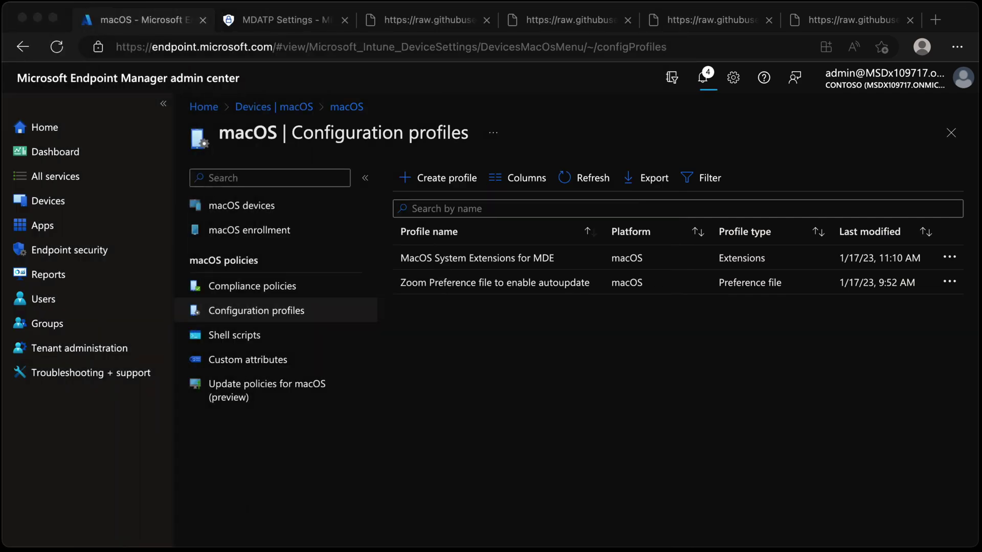
{"action": "left_click", "coordinate": [440, 20]}
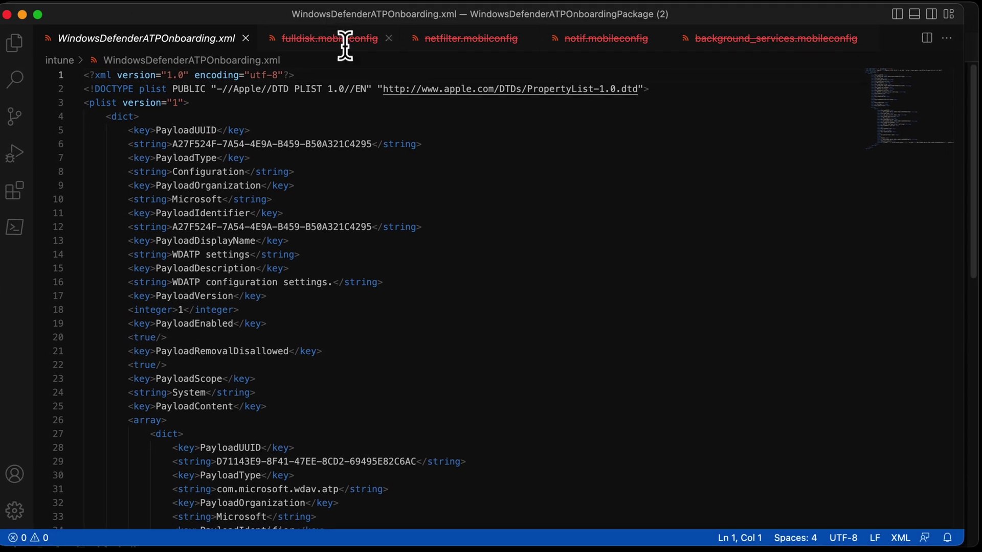
{"action": "left_click", "coordinate": [351, 41]}
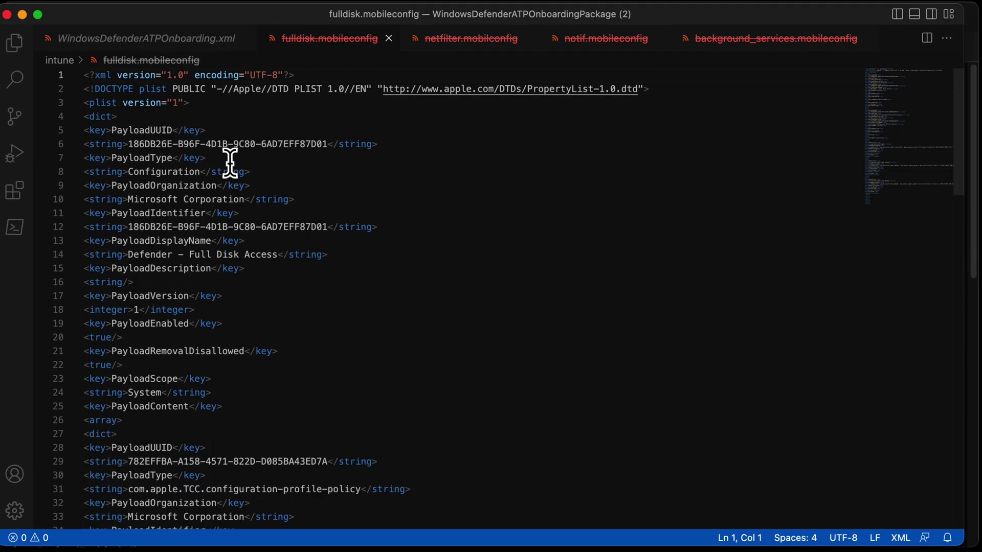
{"action": "left_click_drag", "start_coordinate": [958, 109], "coordinate": [918, 68]}
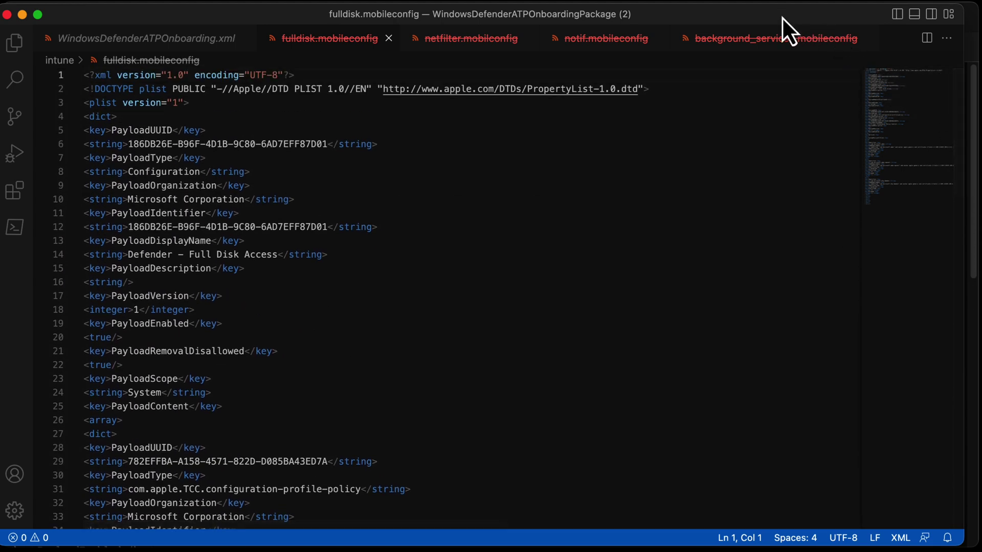
{"action": "key", "text": "super+Tab"}
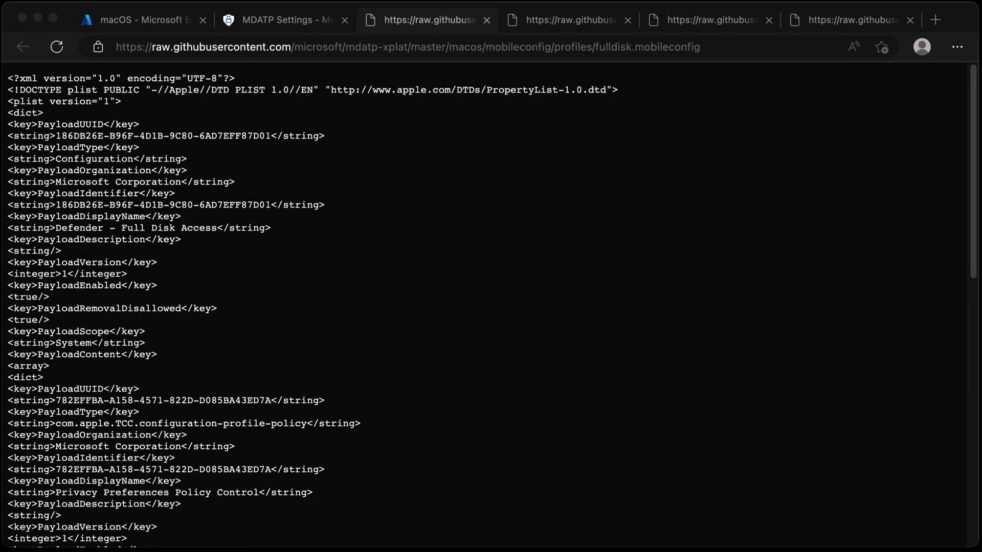
{"action": "left_click", "coordinate": [180, 20]}
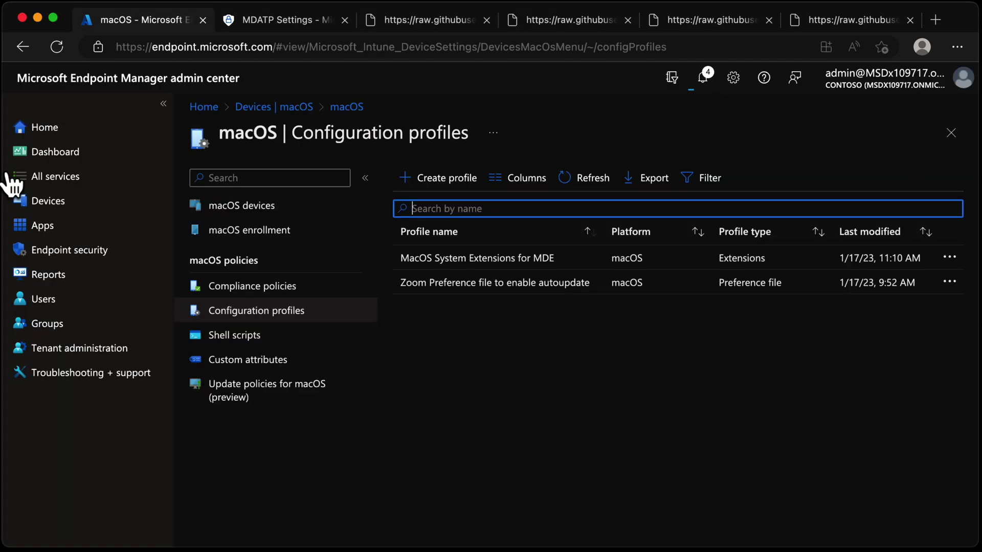
Create a Templates > Custom macOS profile named 'FullDiskAccess for MDE' and continue
{"action": "left_click", "coordinate": [435, 181]}
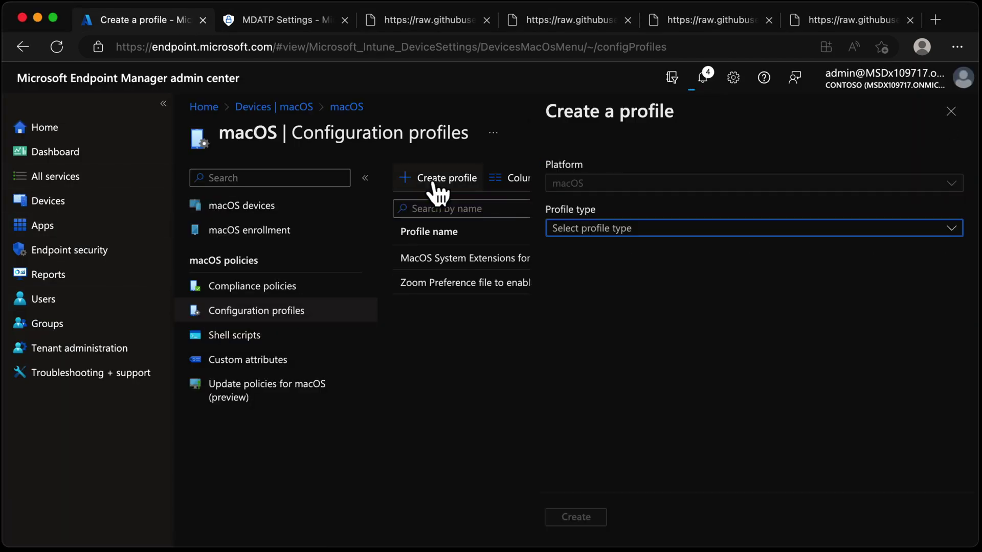
{"action": "left_click", "coordinate": [719, 228]}
{"action": "left_click", "coordinate": [641, 275]}
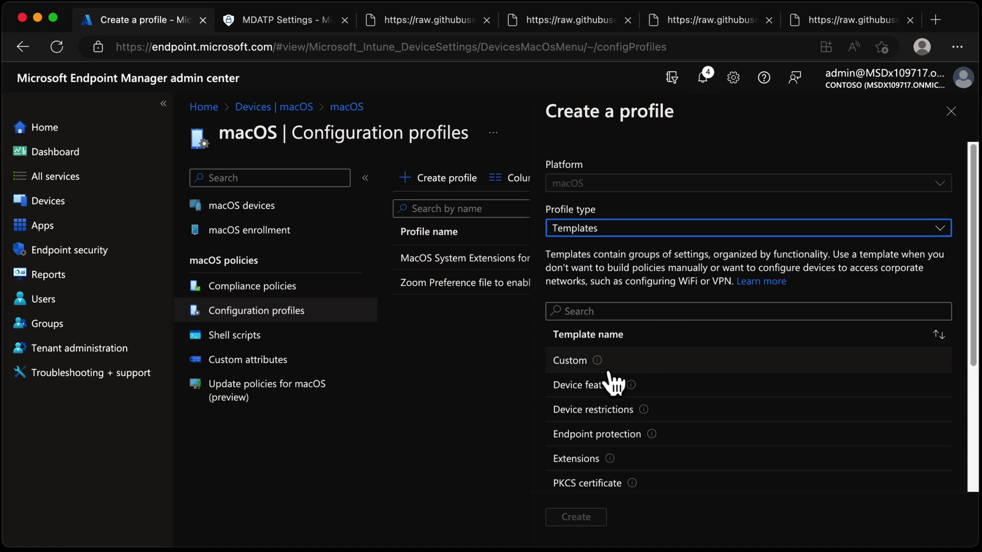
{"action": "left_click", "coordinate": [703, 363]}
{"action": "left_click", "coordinate": [590, 519]}
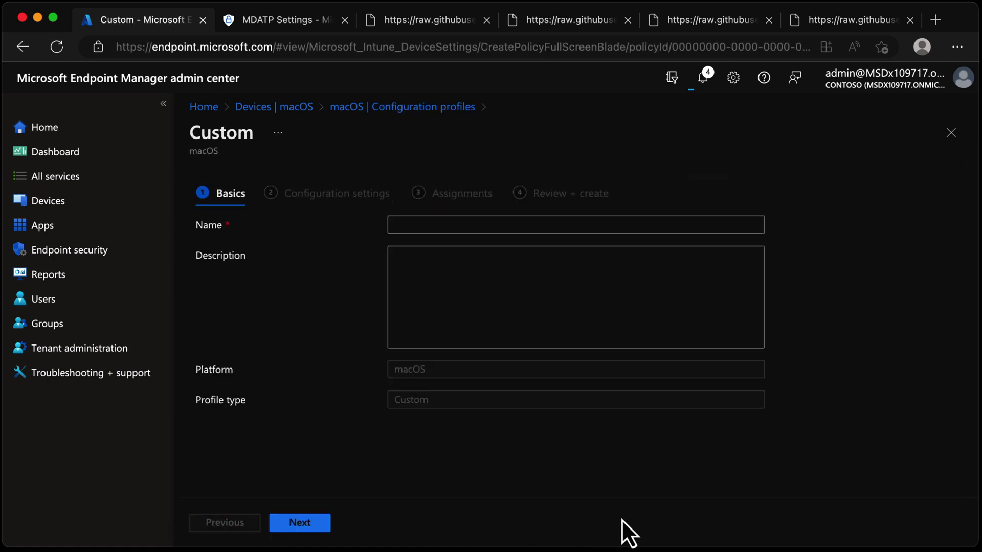
{"action": "left_click", "coordinate": [486, 226]}
{"action": "type", "text": "FullDiskAccess for MDE"}
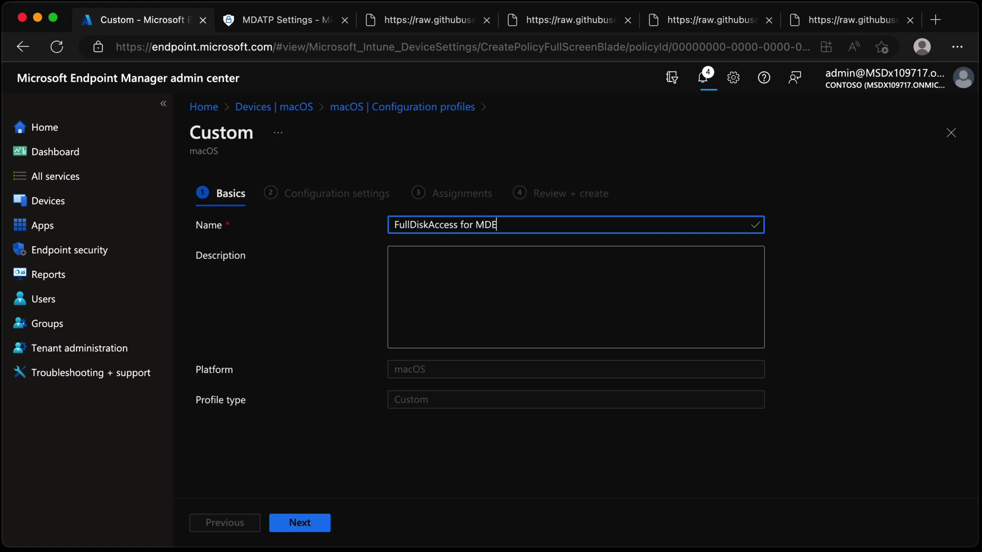
{"action": "left_click", "coordinate": [303, 523]}
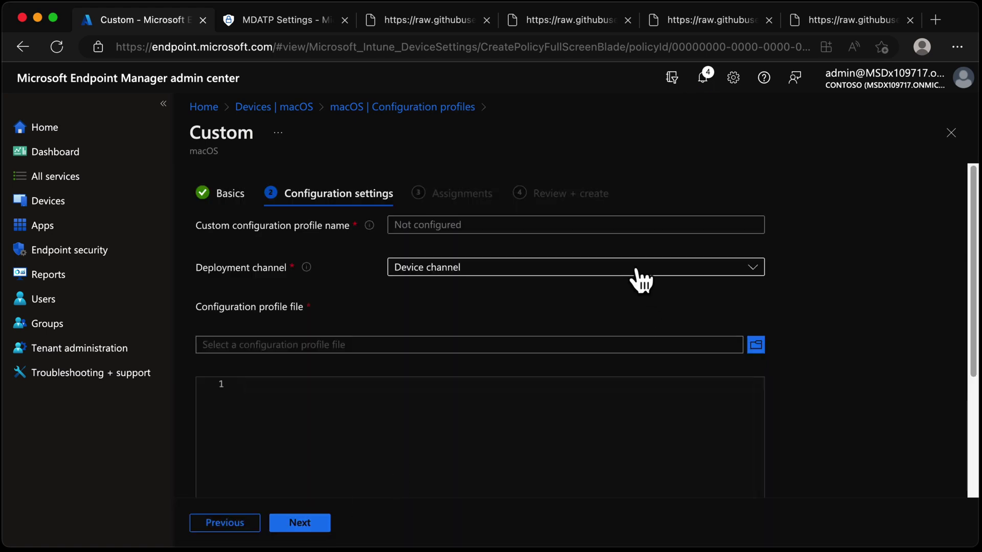
Upload fulldisk.mobileconfig and name the custom configuration profile fulldisk.mobileconfig
{"action": "left_click", "coordinate": [755, 346]}
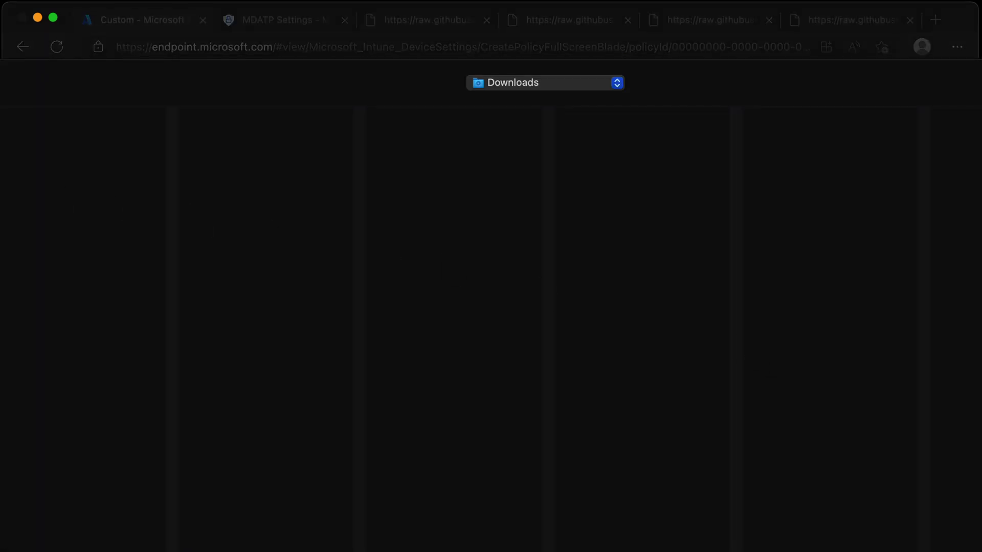
{"action": "left_click", "coordinate": [33, 141]}
{"action": "left_click", "coordinate": [256, 143]}
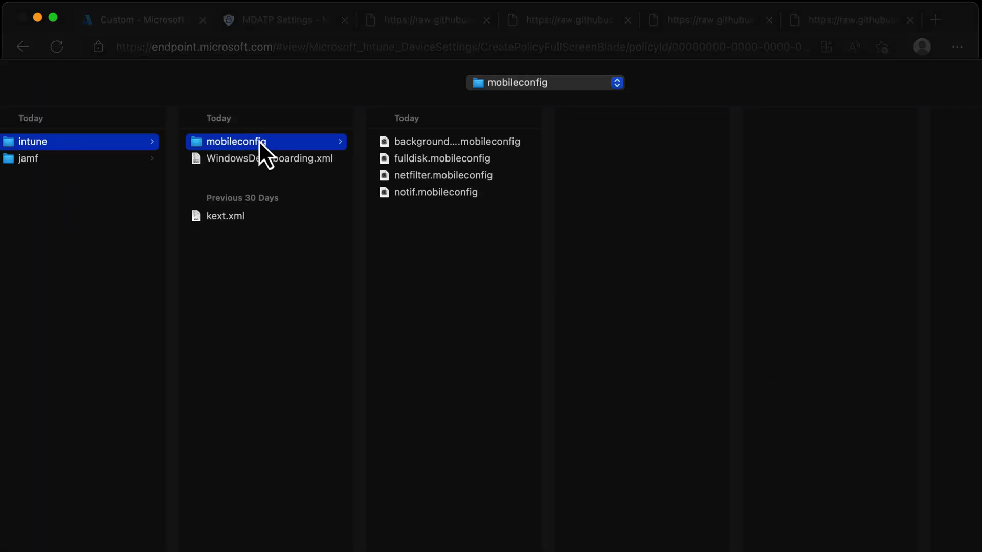
{"action": "left_click", "coordinate": [473, 158]}
{"action": "key", "text": "Return"}
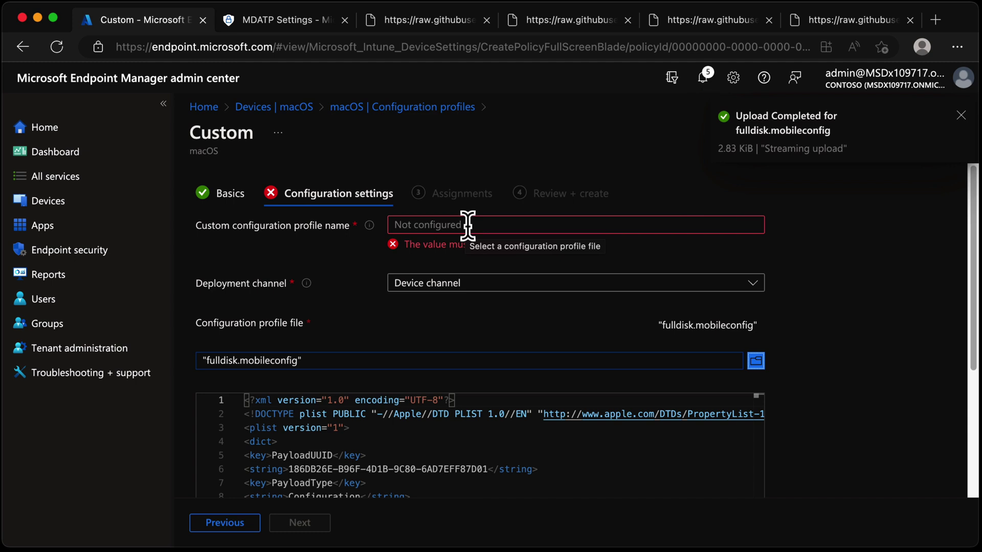
{"action": "left_click", "coordinate": [468, 225]}
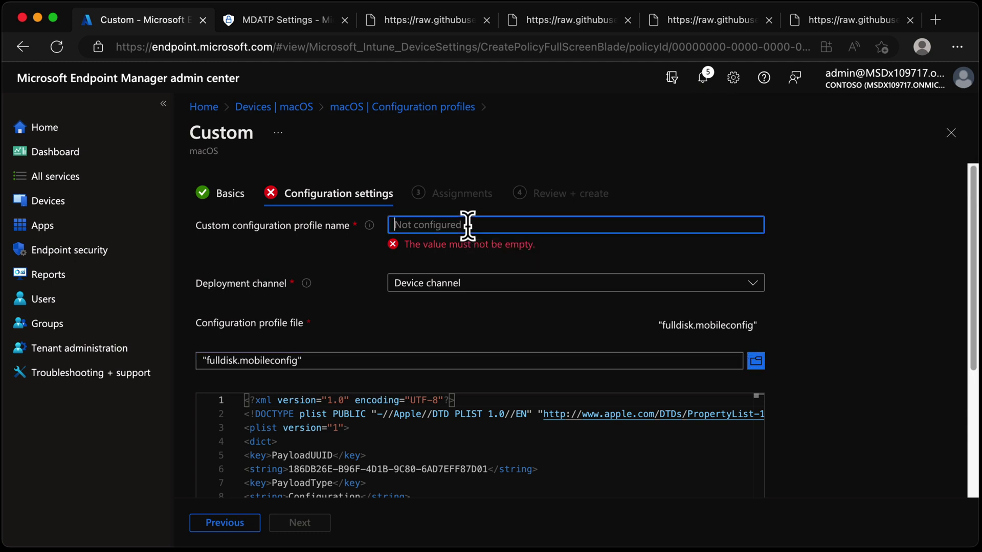
{"action": "type", "text": "fulldis"}
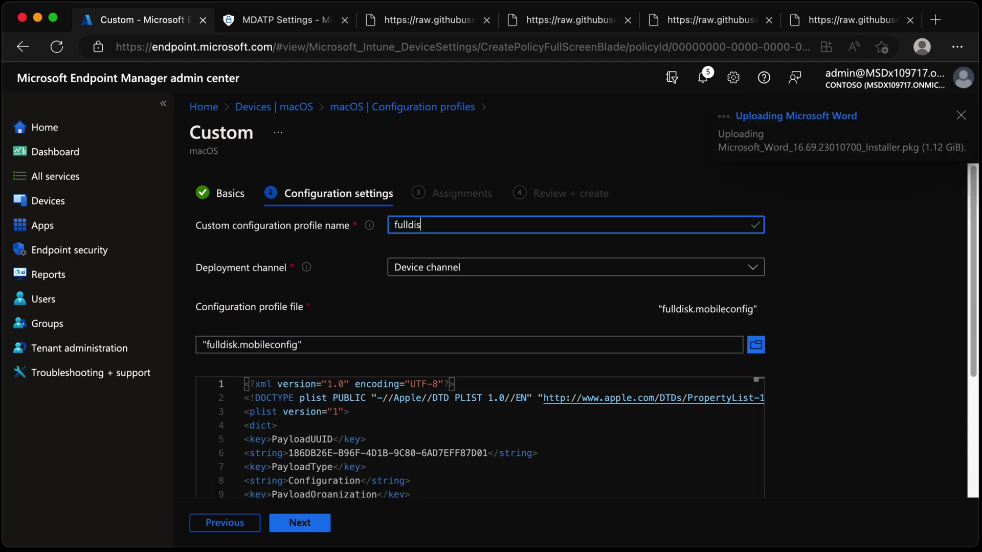
{"action": "type", "text": "k.mobileconfig"}
Dismiss the Word upload notification, assign the profile to all devices, and create it
{"action": "left_click", "coordinate": [322, 523]}
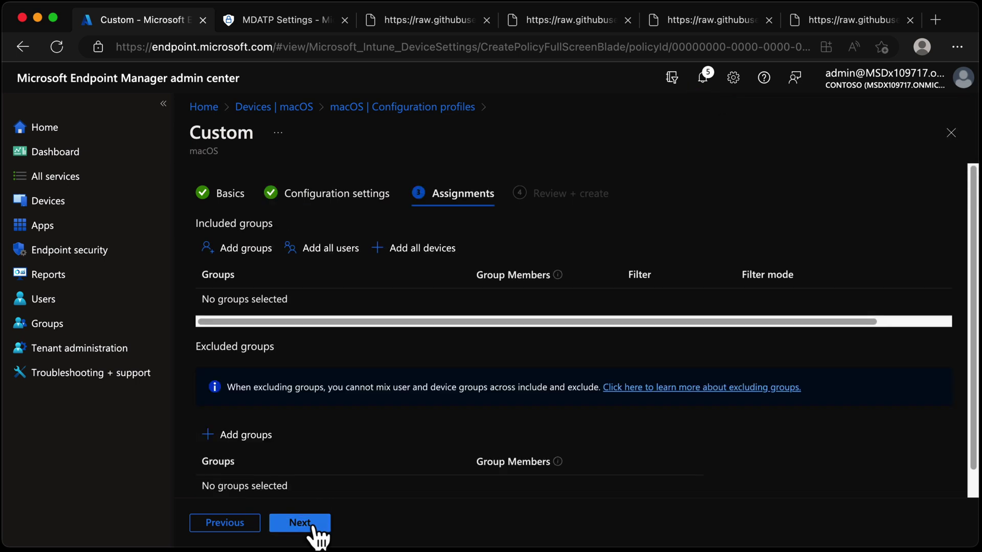
{"action": "left_click", "coordinate": [703, 78]}
{"action": "left_click", "coordinate": [940, 192]}
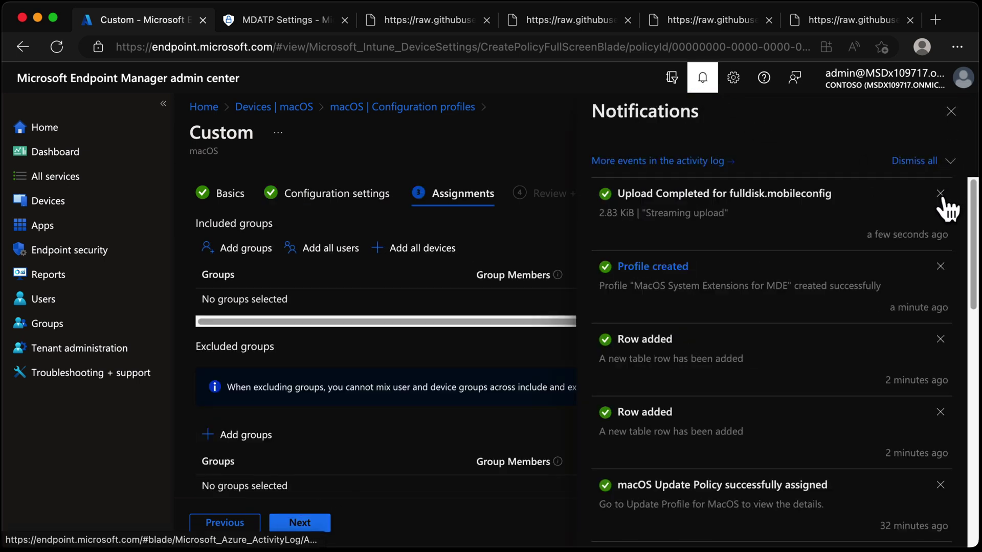
{"action": "left_click", "coordinate": [951, 111]}
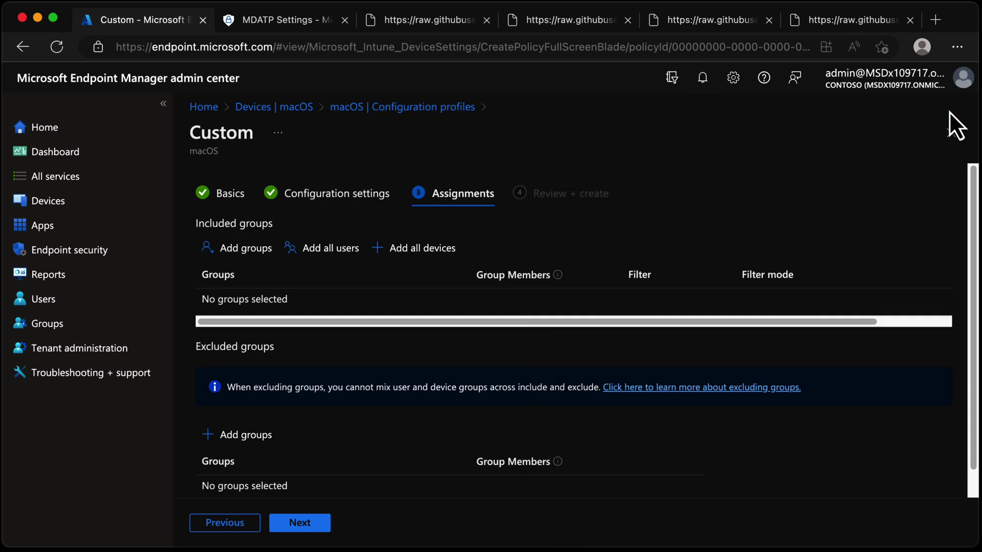
{"action": "left_click", "coordinate": [433, 249]}
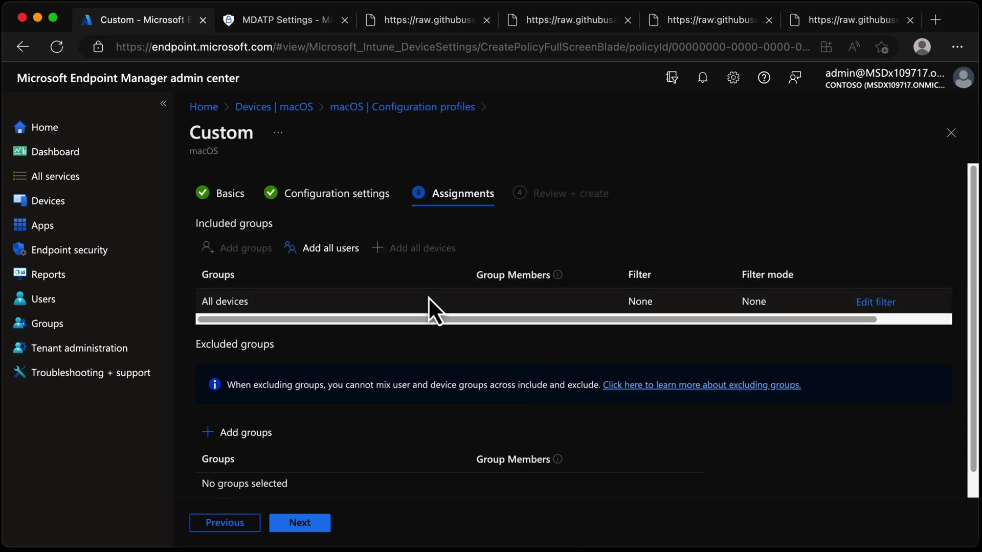
{"action": "left_click", "coordinate": [307, 522]}
{"action": "left_click", "coordinate": [309, 521]}
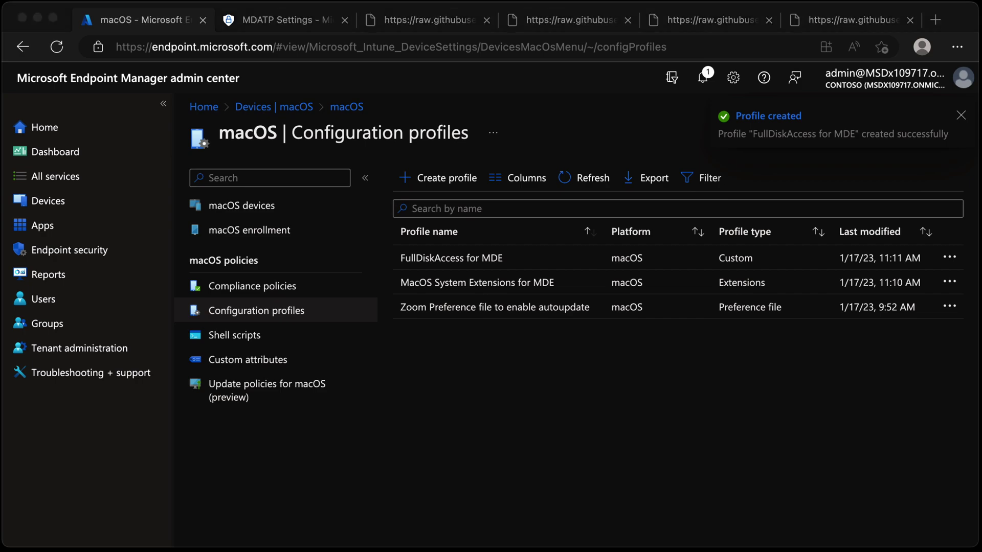
{"action": "left_click_drag", "start_coordinate": [0, 50], "coordinate": [474, 29]}
{"action": "scroll", "coordinate": [527, 357], "scroll_direction": "down", "scroll_amount": 6}
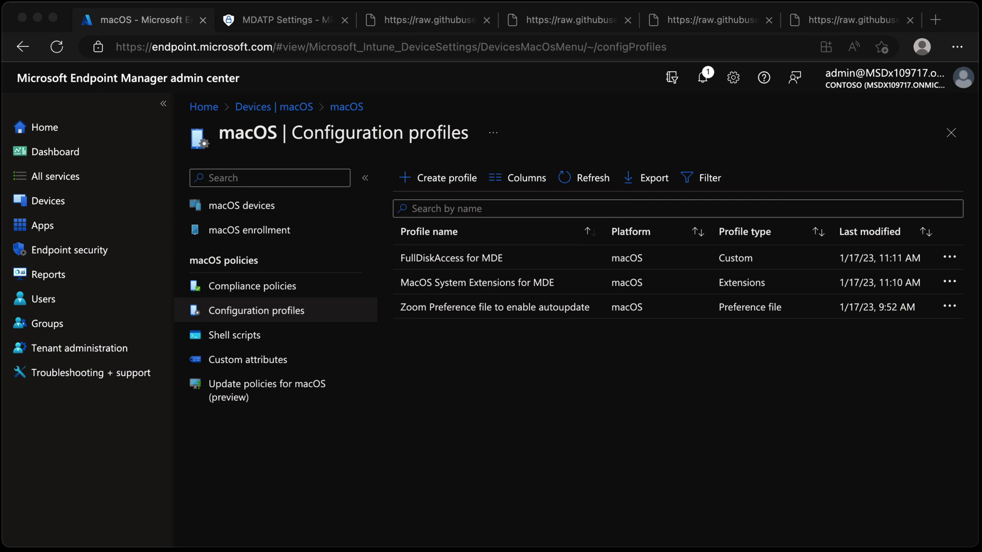
Review the netfilter.mobileconfig XML in the editor
{"action": "left_click", "coordinate": [549, 20]}
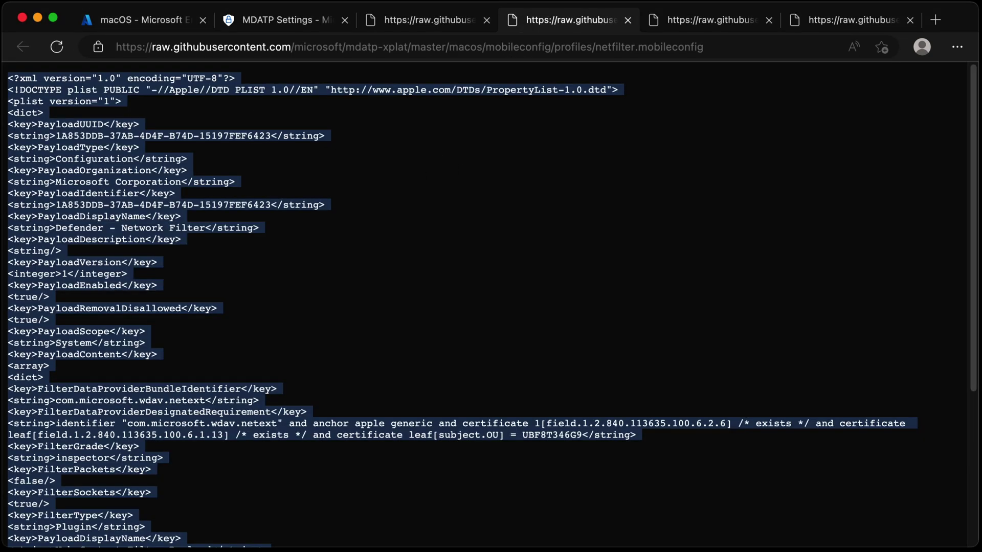
{"action": "key", "text": "super+Tab"}
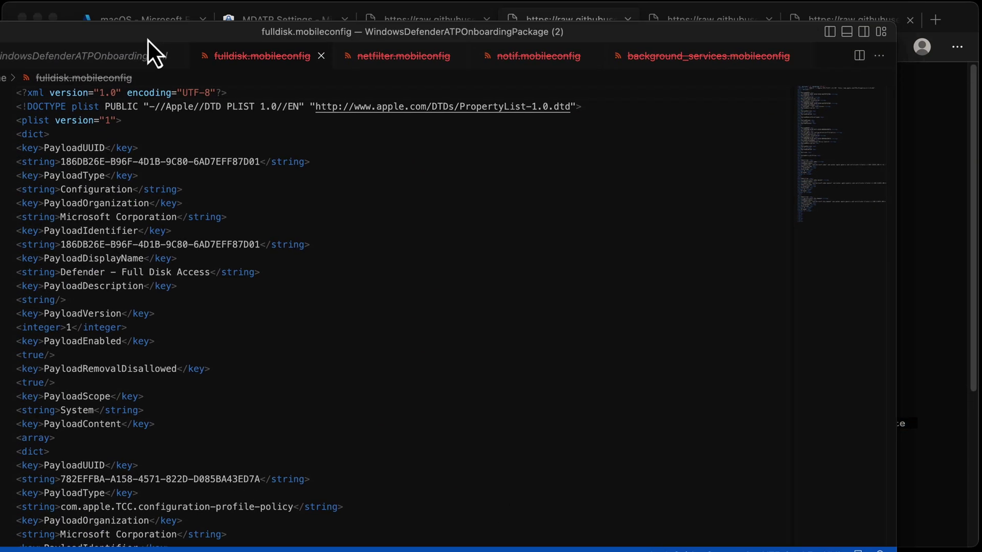
{"action": "left_click", "coordinate": [462, 60]}
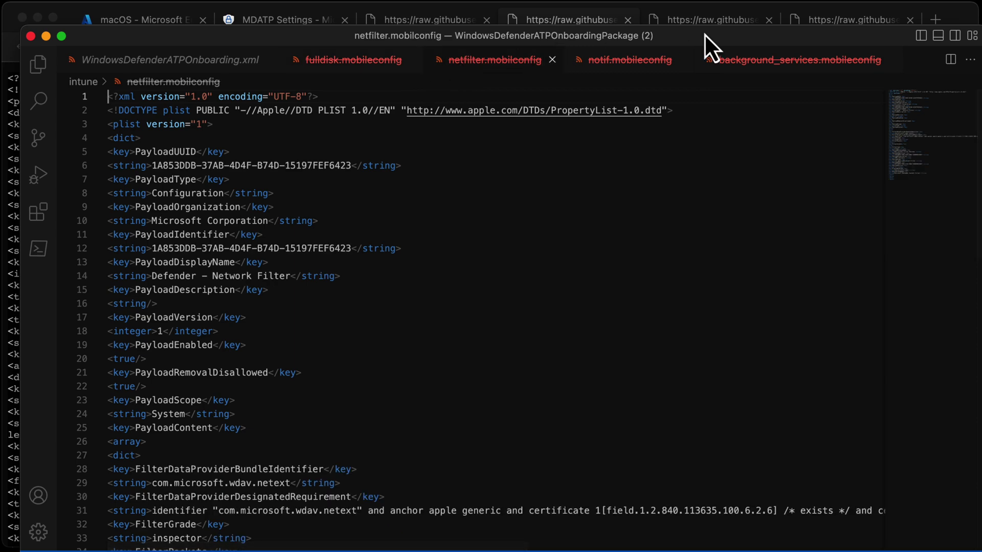
{"action": "key", "text": "super+Tab"}
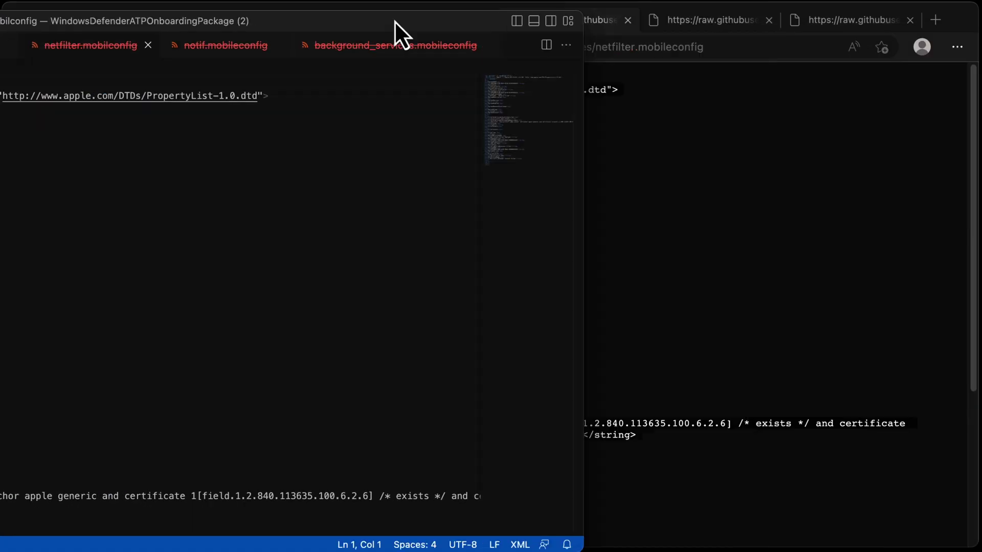
Start a new Custom template macOS profile named Network Filter for MDE
{"action": "left_click", "coordinate": [145, 23]}
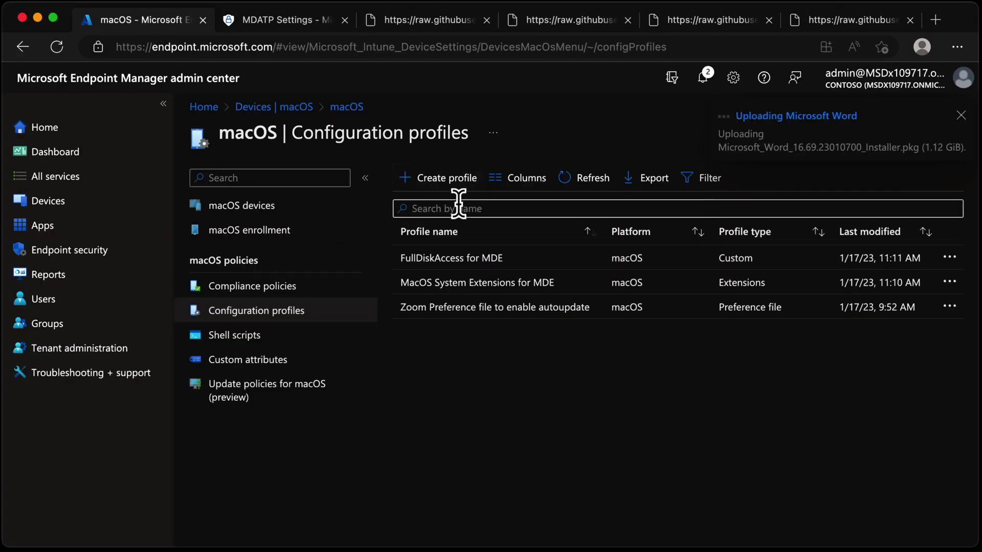
{"action": "left_click", "coordinate": [447, 179]}
{"action": "left_click", "coordinate": [675, 228]}
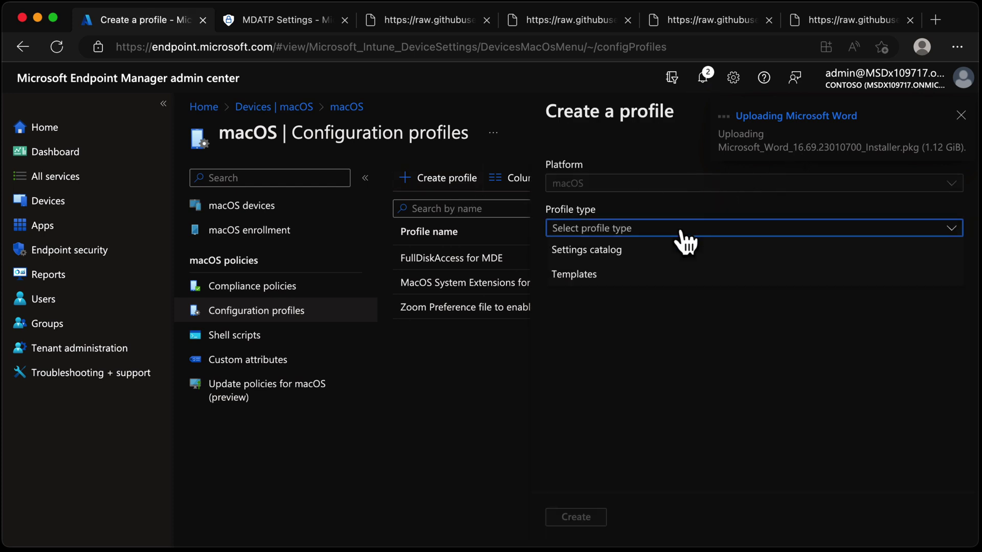
{"action": "left_click", "coordinate": [659, 274]}
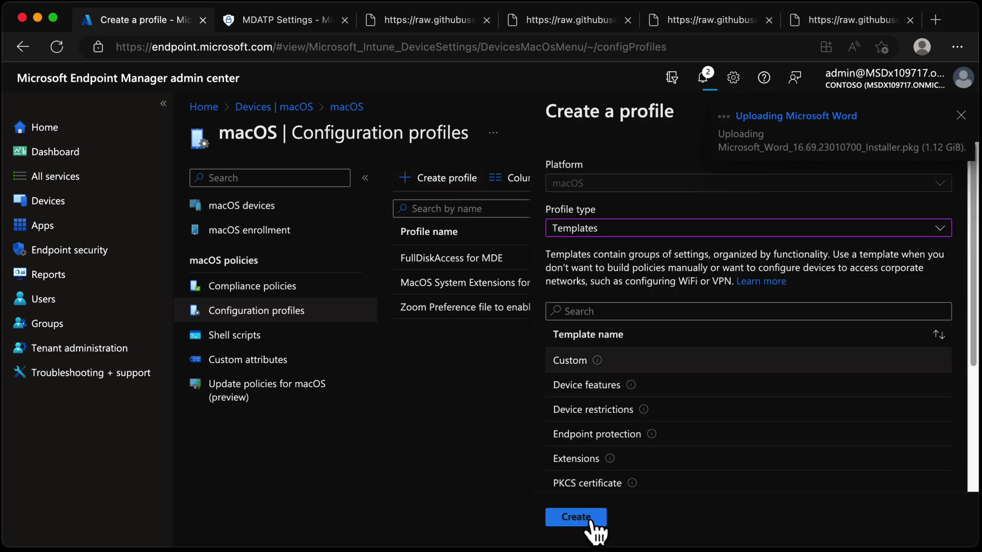
{"action": "left_click", "coordinate": [588, 520]}
{"action": "left_click", "coordinate": [508, 225]}
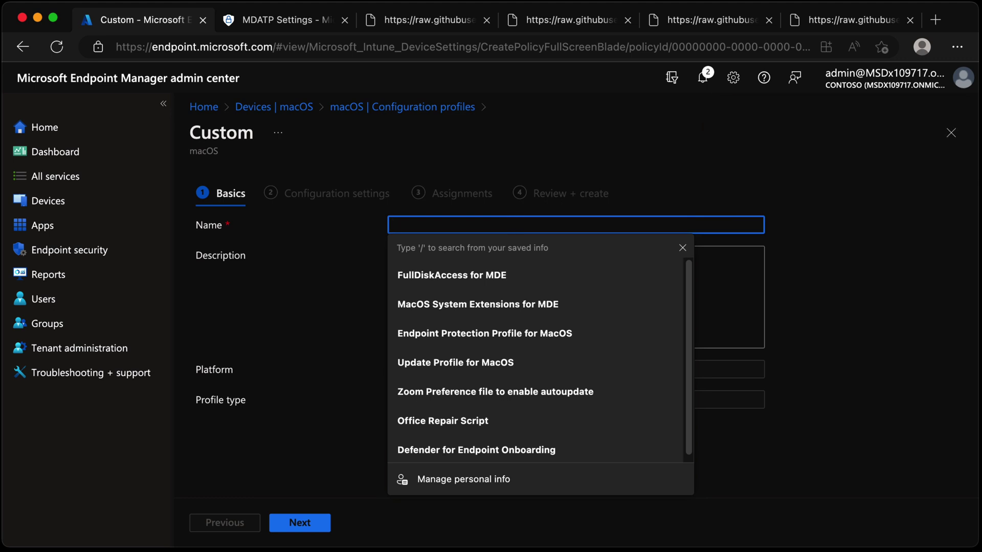
{"action": "type", "text": "Netowk"}
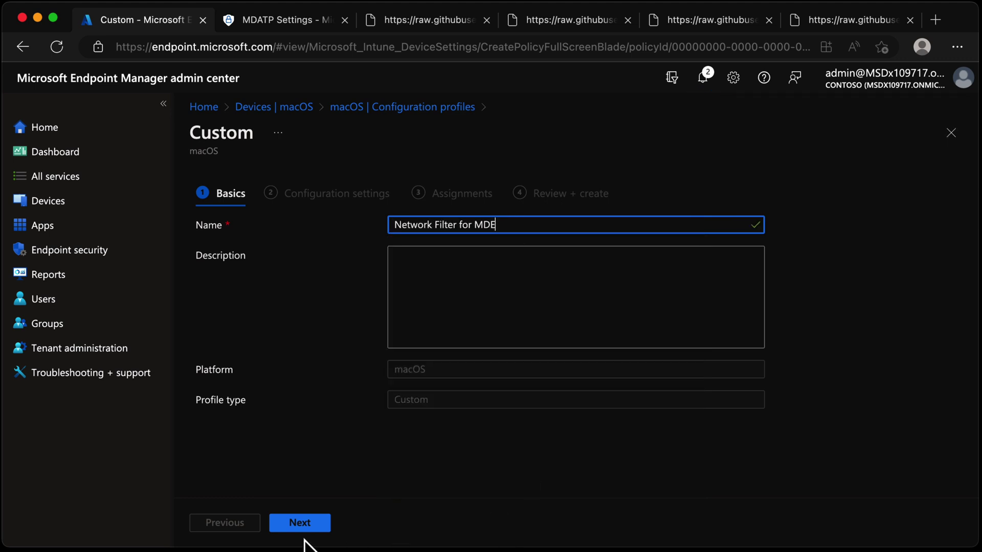
Name the custom configuration profile and upload netfilter.mobileconfig
{"action": "left_click", "coordinate": [288, 525]}
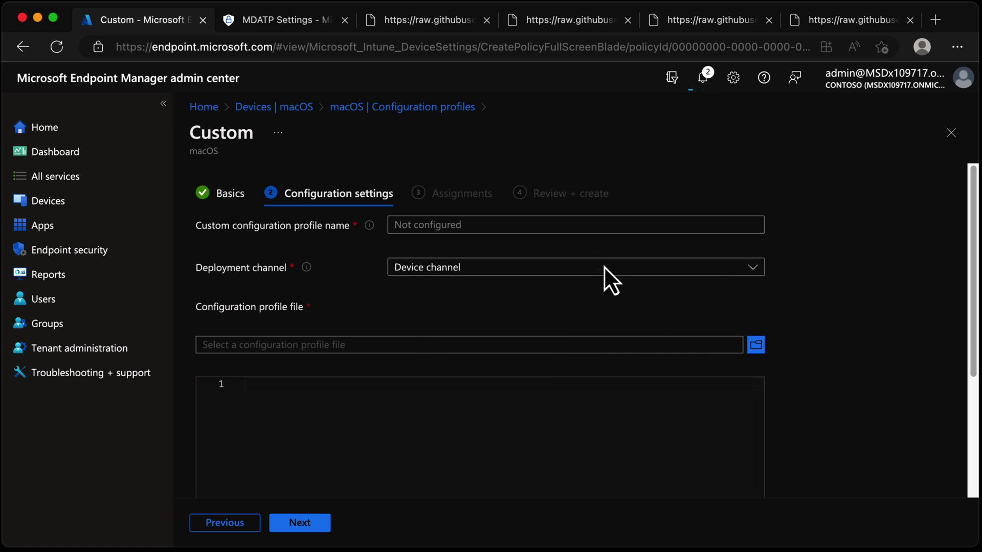
{"action": "left_click", "coordinate": [417, 224]}
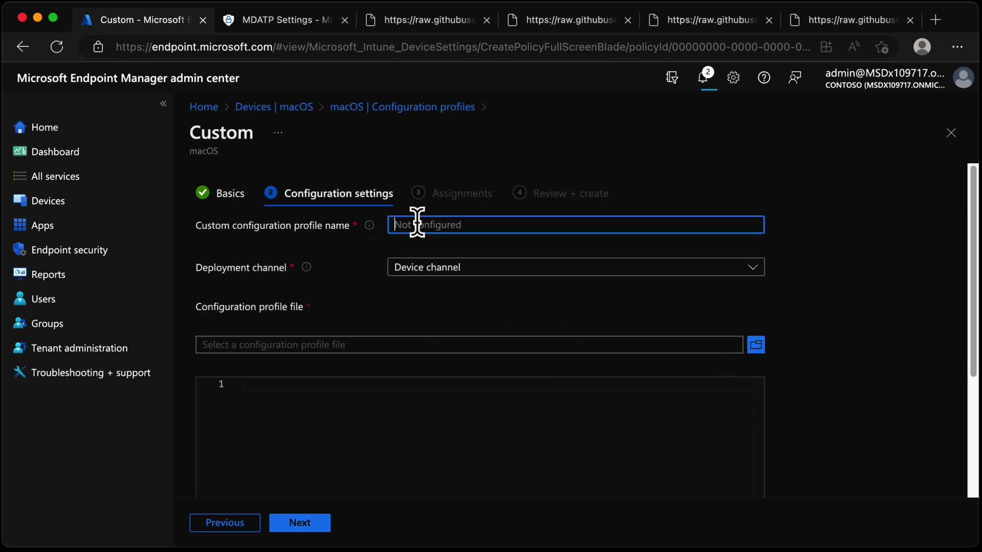
{"action": "type", "text": "netfilter.mobileconfig"}
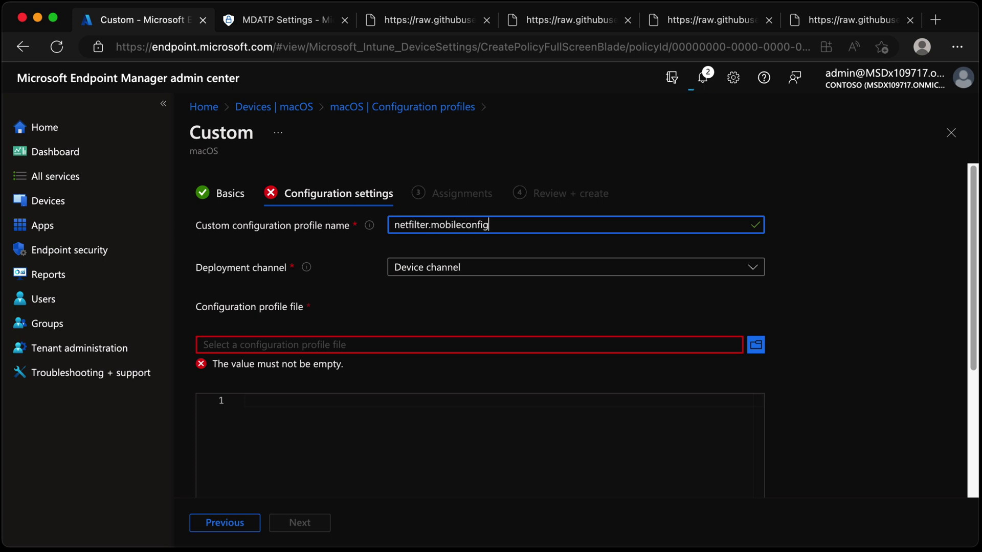
{"action": "left_click", "coordinate": [757, 345]}
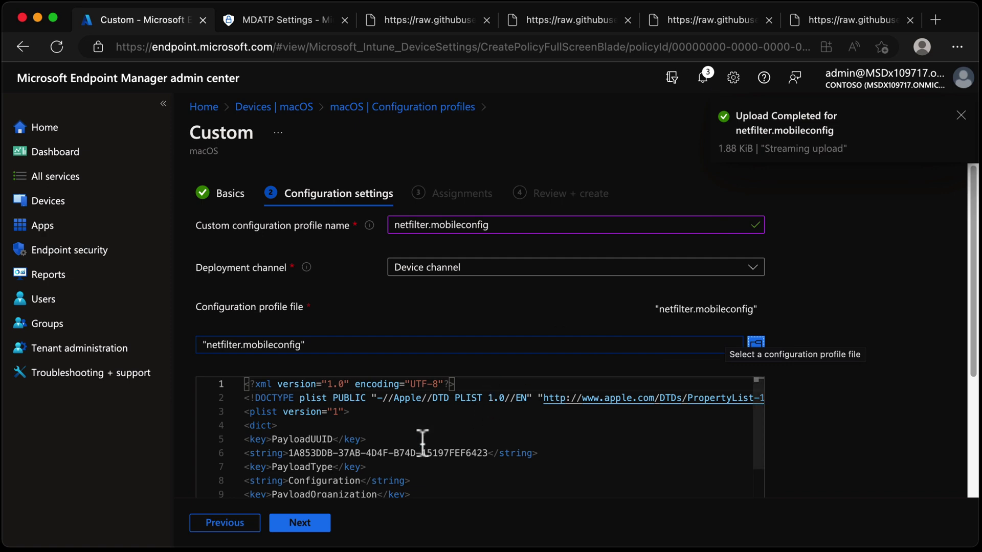
Assign the Network Filter for MDE profile to all devices and create it
{"action": "left_click", "coordinate": [306, 525]}
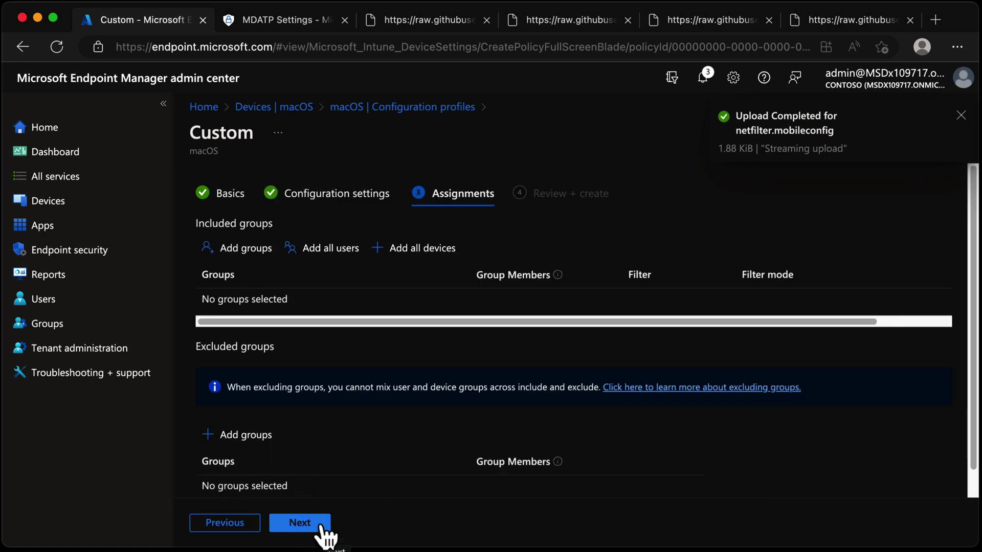
{"action": "left_click", "coordinate": [447, 270]}
{"action": "left_click", "coordinate": [301, 525]}
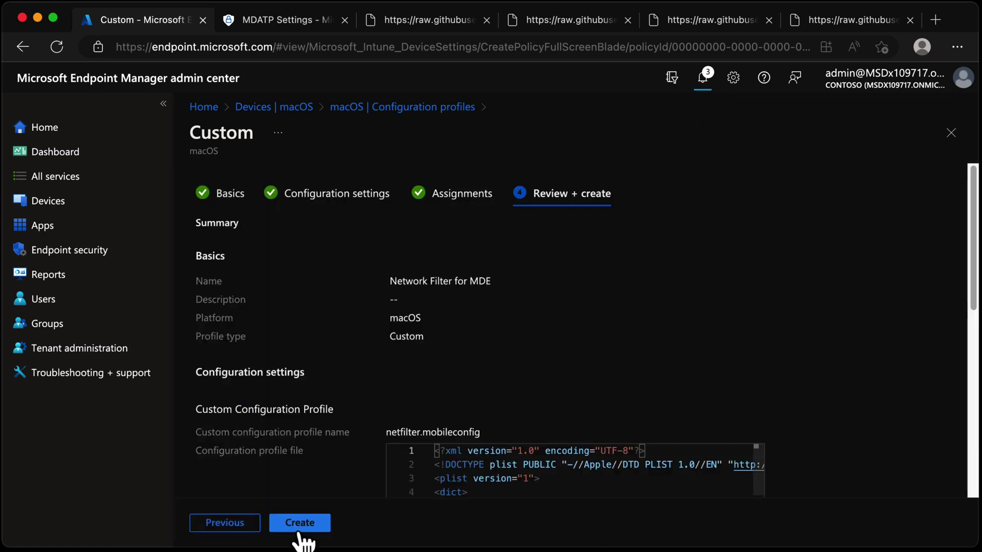
{"action": "left_click", "coordinate": [302, 525]}
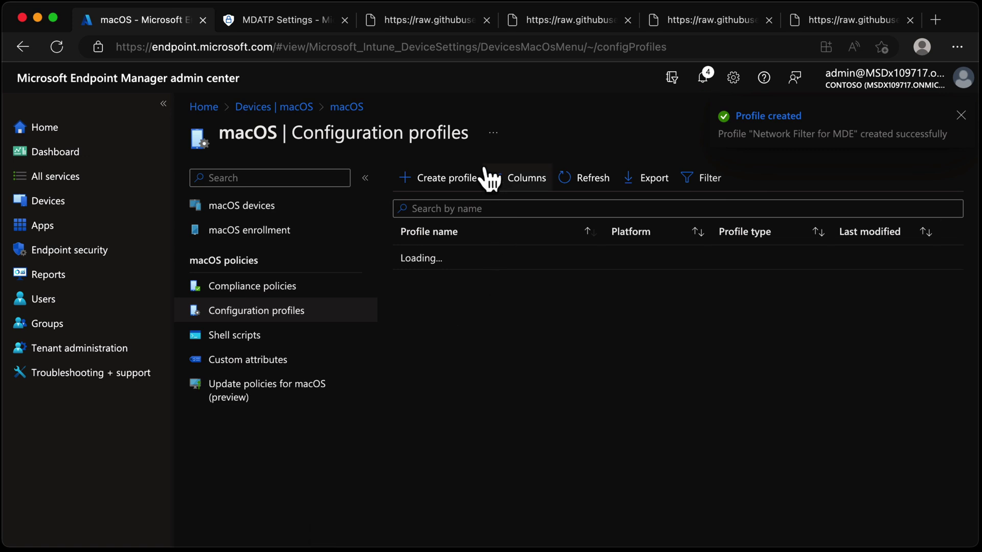
Start a new Custom template macOS profile named 'Notiffcation Profile for MDE'
{"action": "left_click", "coordinate": [719, 28]}
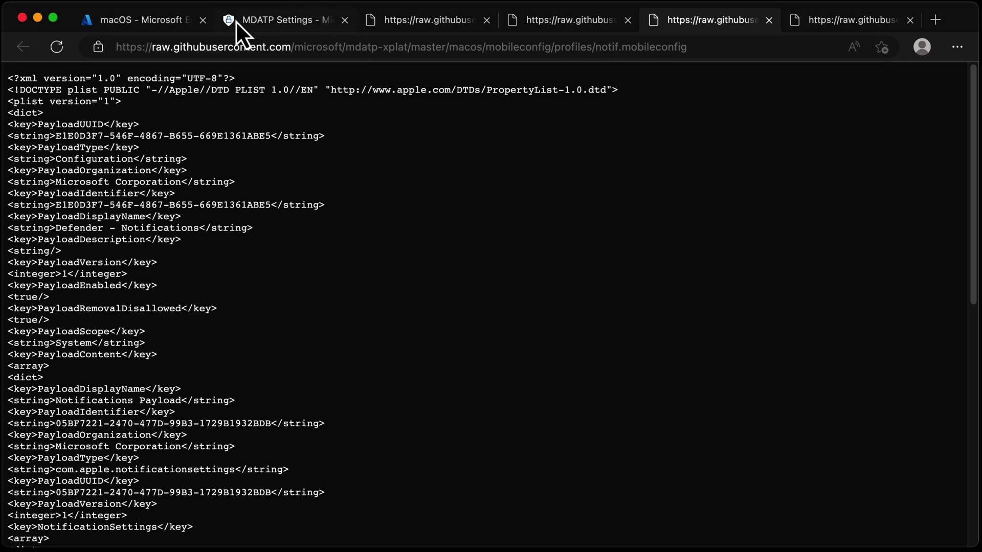
{"action": "left_click", "coordinate": [137, 23]}
{"action": "left_click", "coordinate": [441, 178]}
{"action": "left_click", "coordinate": [604, 228]}
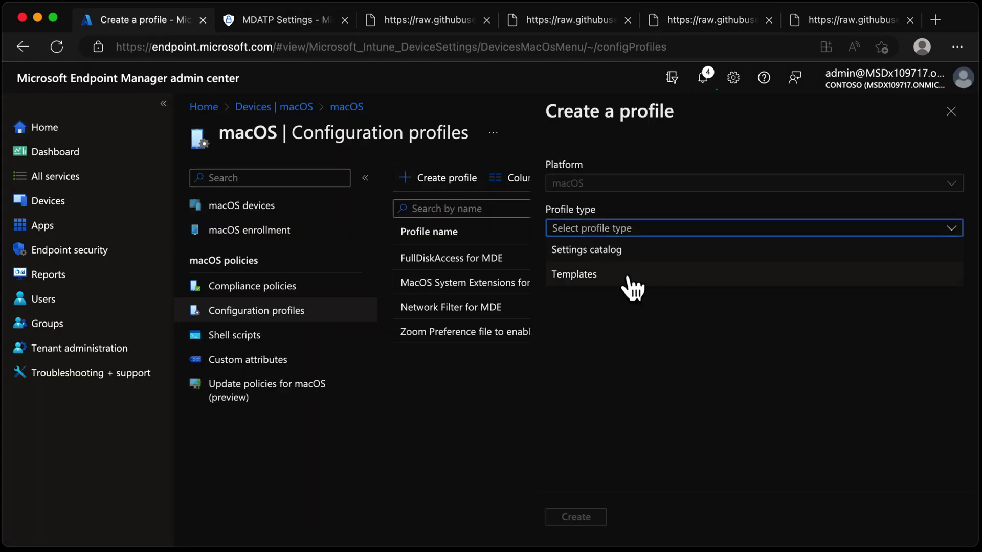
{"action": "left_click", "coordinate": [628, 275]}
{"action": "left_click", "coordinate": [569, 357]}
{"action": "left_click", "coordinate": [576, 516]}
{"action": "type", "text": "Notiff"}
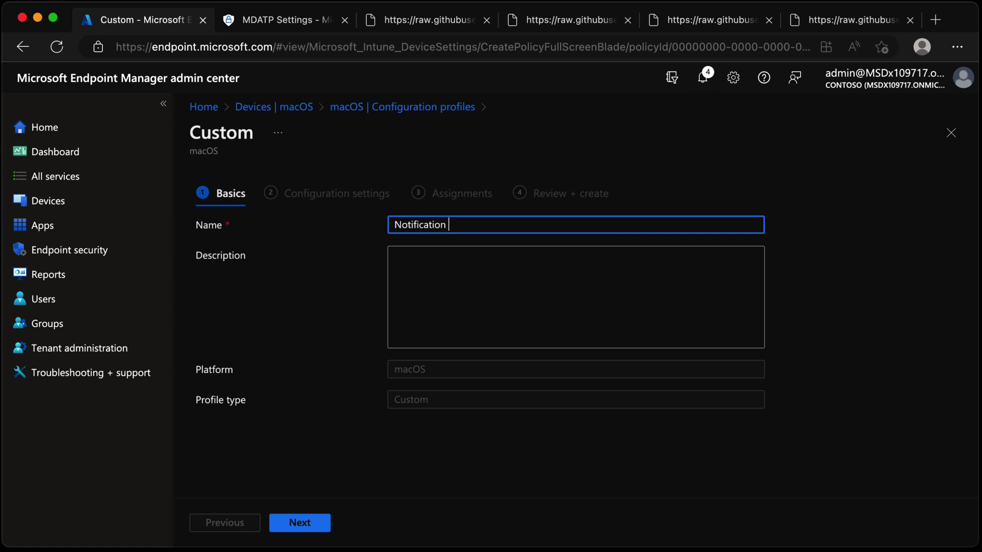
{"action": "type", "text": "cation Profile for MDE"}
Name the custom configuration profile and upload notif.mobileconfig
{"action": "left_click", "coordinate": [321, 522]}
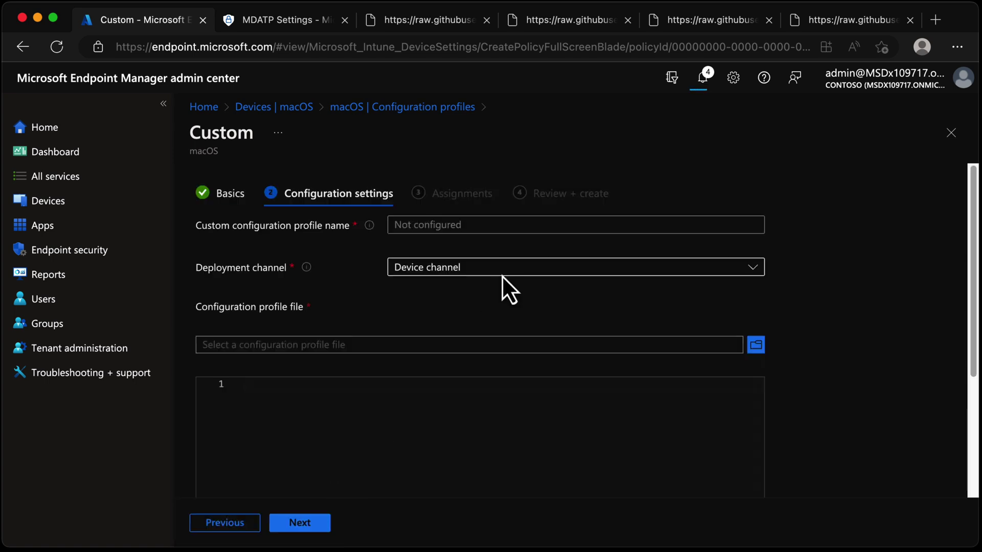
{"action": "left_click", "coordinate": [563, 221]}
{"action": "type", "text": "notif.mobileconfig"}
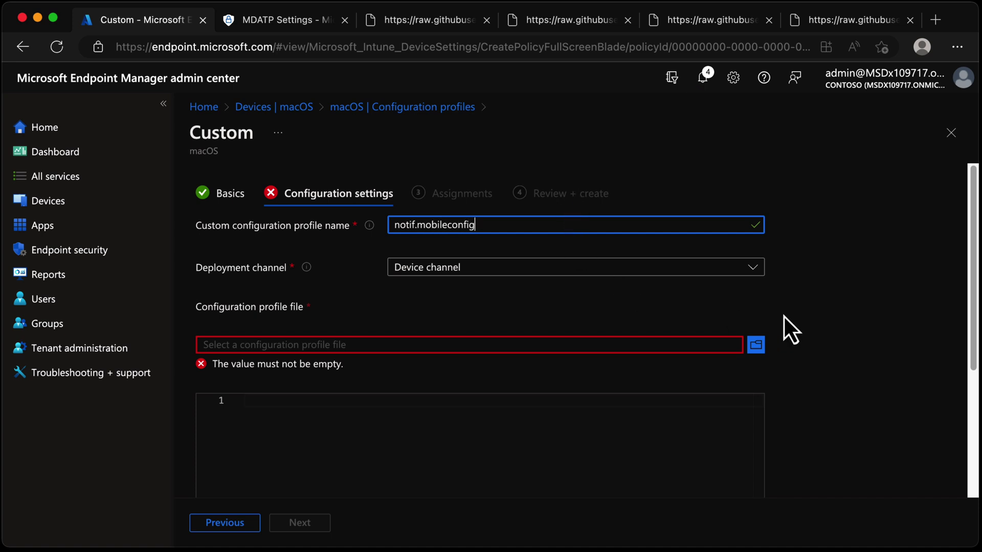
{"action": "left_click", "coordinate": [755, 345]}
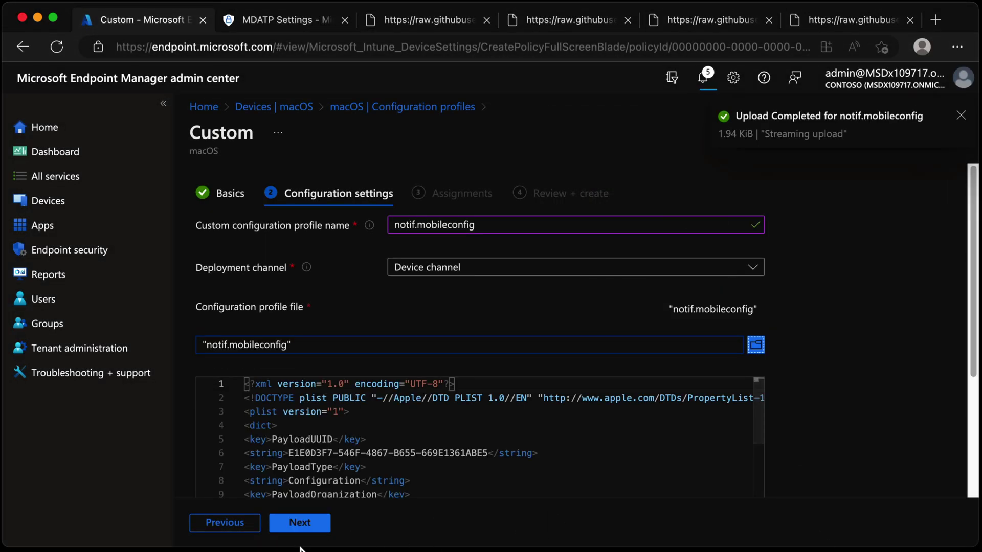
Assign the notification profile to all devices, create it, and begin another macOS profile
{"action": "left_click", "coordinate": [305, 525]}
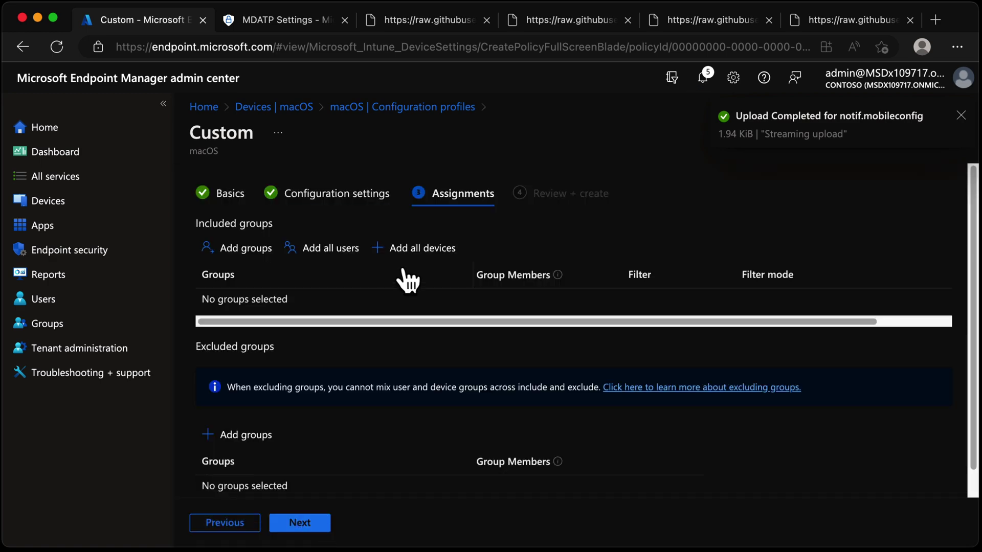
{"action": "left_click", "coordinate": [406, 251]}
{"action": "left_click", "coordinate": [302, 527]}
{"action": "left_click", "coordinate": [302, 527]}
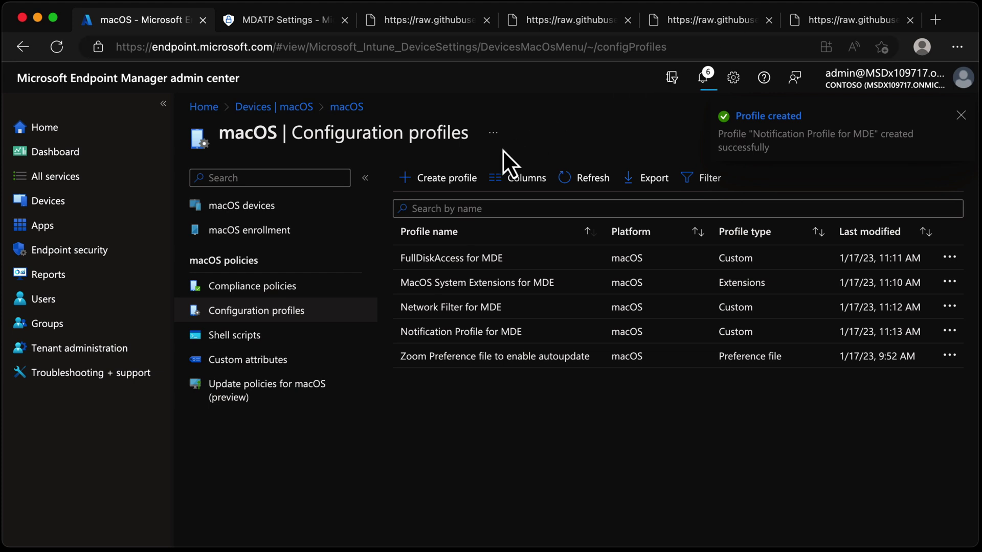
{"action": "left_click", "coordinate": [444, 178]}
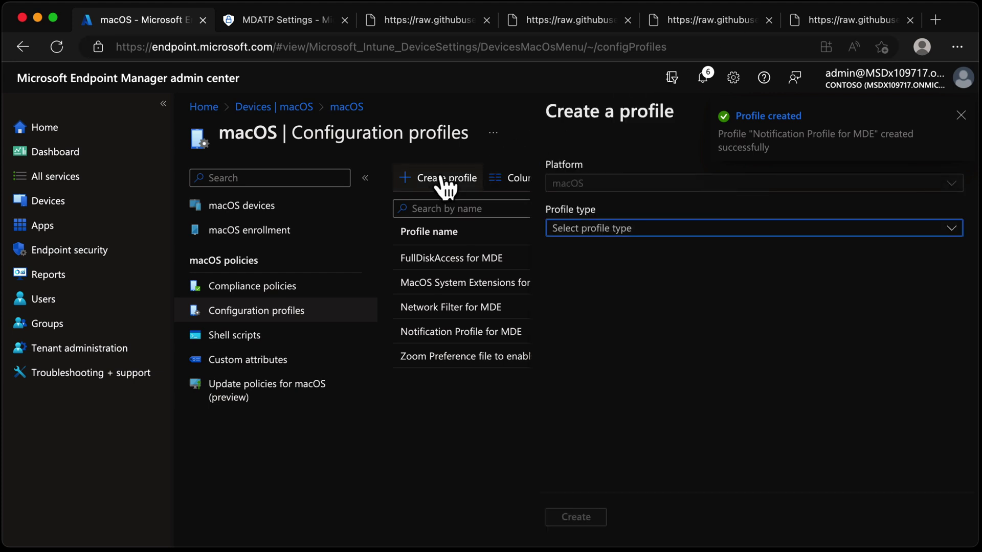
Copy the background_services.mobileconfig file name from the article's address
{"action": "left_click", "coordinate": [769, 228]}
{"action": "left_click", "coordinate": [625, 276]}
{"action": "left_click", "coordinate": [828, 28]}
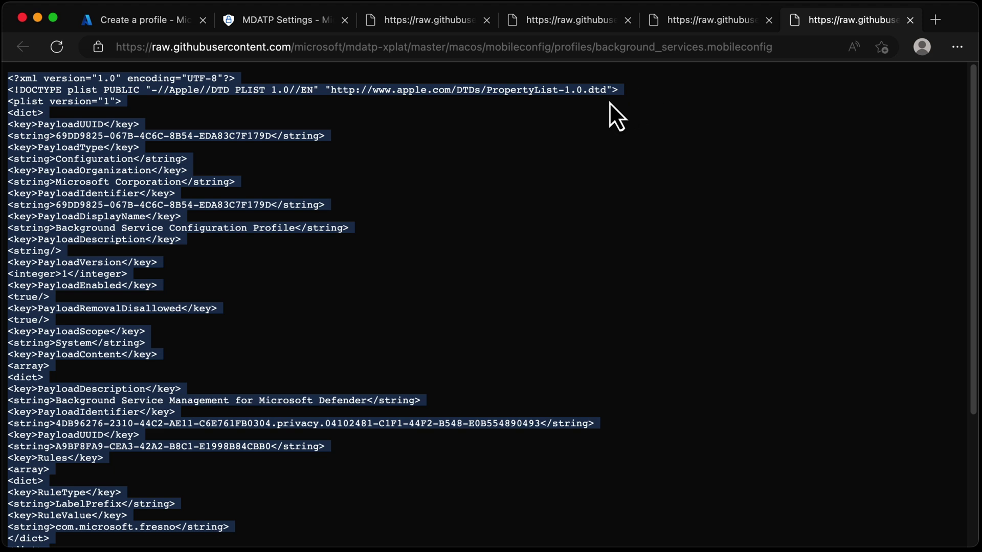
{"action": "left_click", "coordinate": [692, 48]}
{"action": "left_click_drag", "start_coordinate": [771, 48], "coordinate": [593, 48]}
{"action": "key", "text": "super+c"}
{"action": "left_click", "coordinate": [689, 368]}
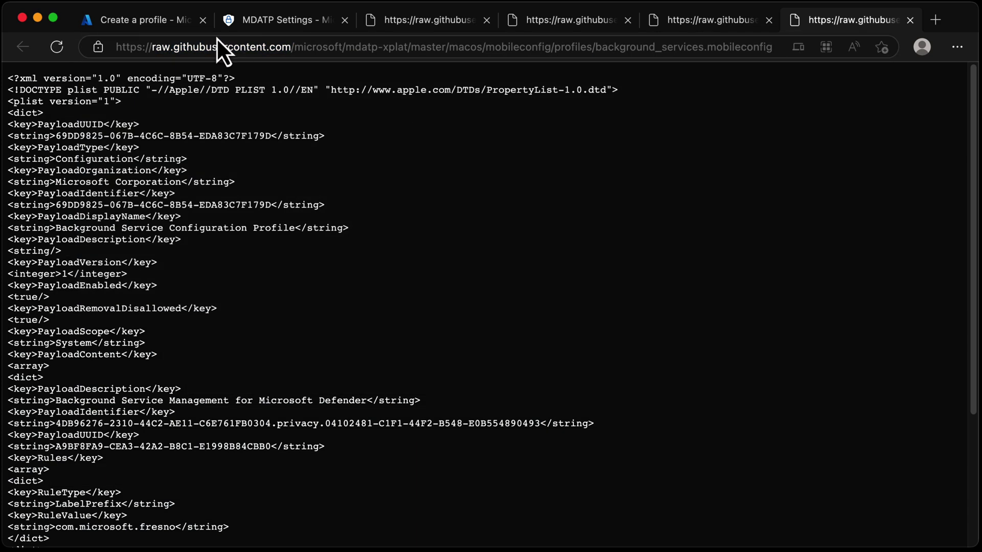
{"action": "left_click", "coordinate": [163, 19]}
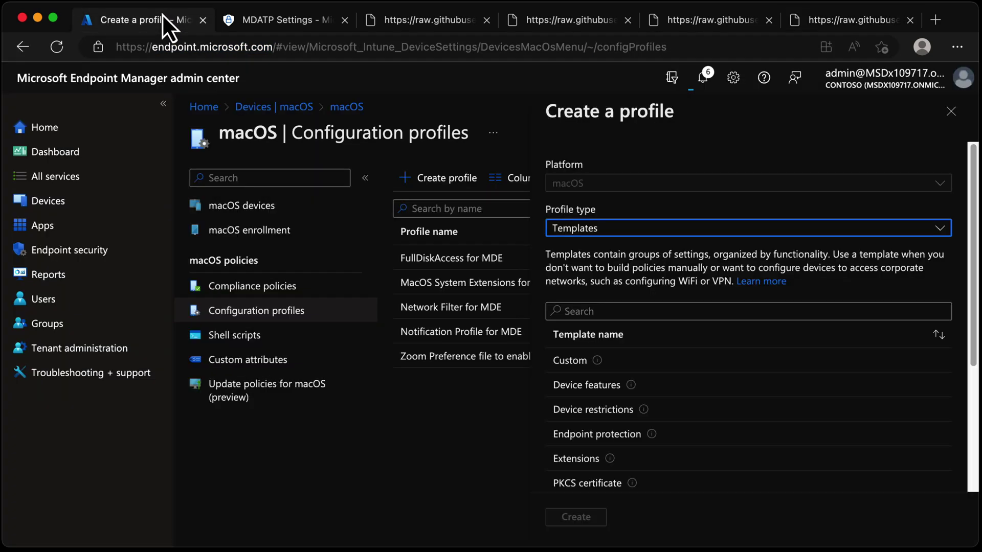
Create a Custom template profile named Background Services for MDE
{"action": "left_click", "coordinate": [653, 361]}
{"action": "left_click", "coordinate": [594, 523]}
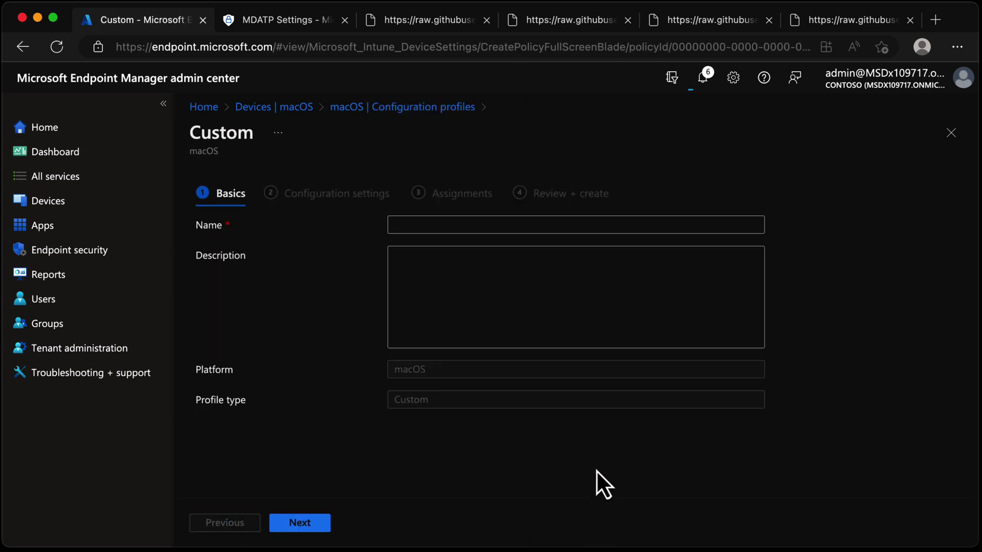
{"action": "left_click", "coordinate": [475, 225]}
{"action": "type", "text": "Background Services for MDE"}
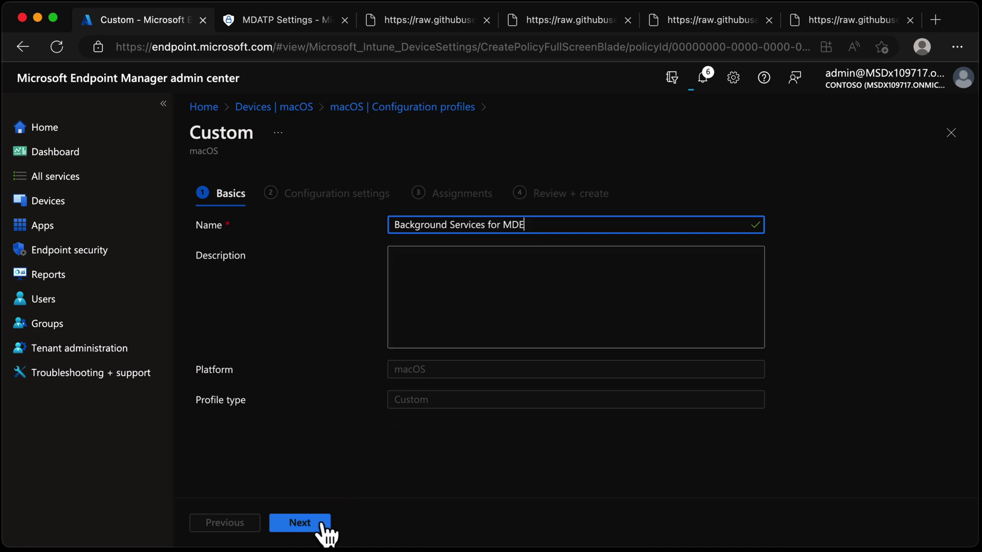
Paste the file name as the configuration profile name and upload background_services.mobileconfig
{"action": "left_click", "coordinate": [321, 523]}
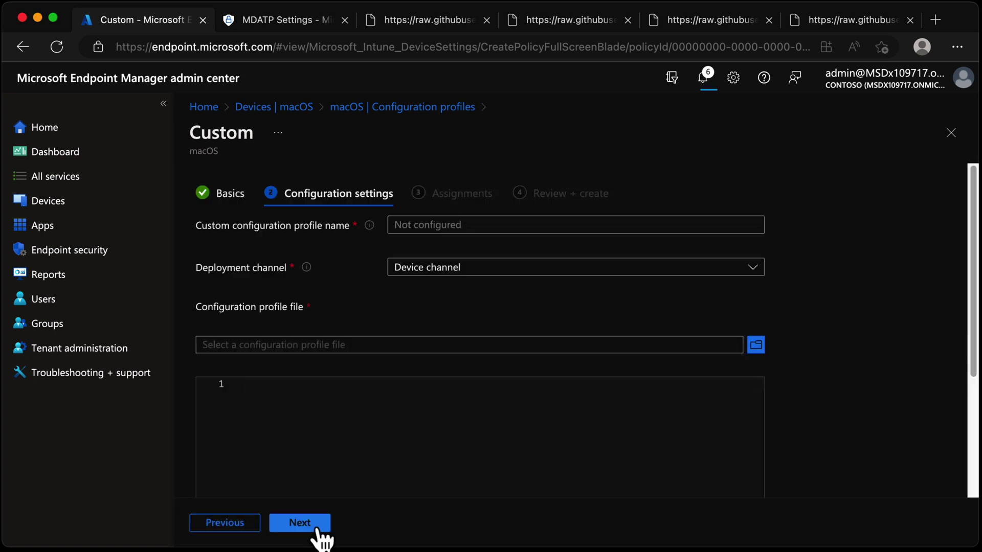
{"action": "left_click", "coordinate": [570, 224]}
{"action": "key", "text": "super+v"}
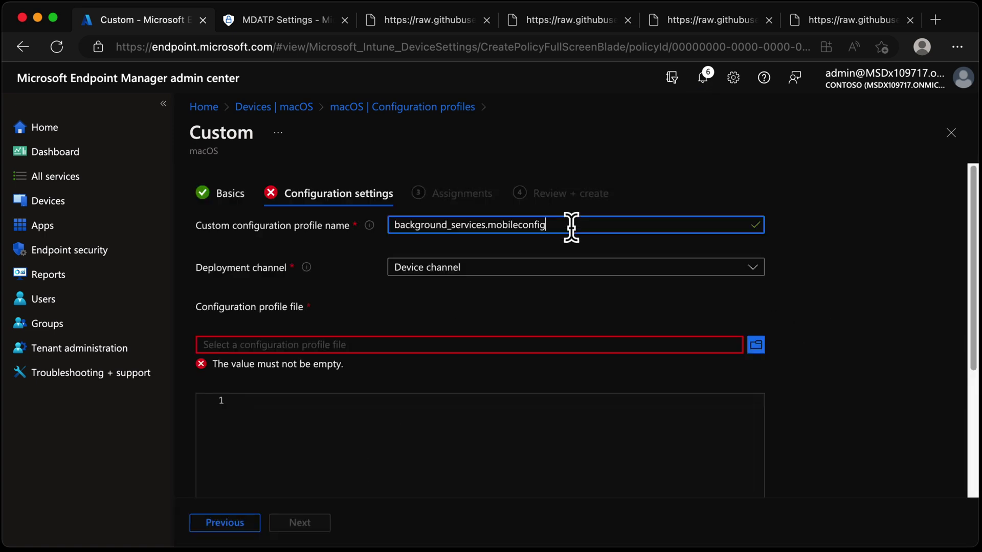
{"action": "left_click", "coordinate": [755, 347]}
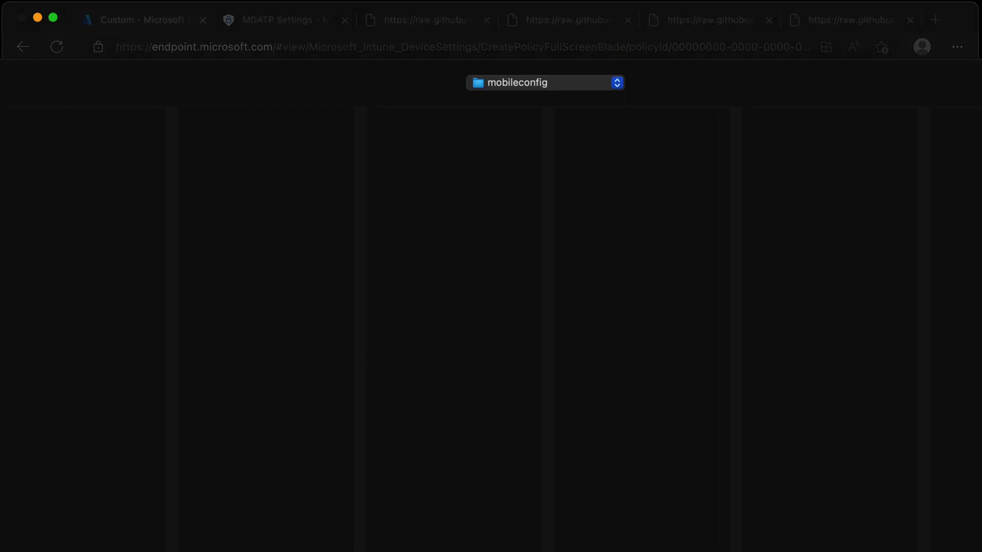
{"action": "key", "text": "Return"}
Assign the Background Services profile to all devices, create it, and return to the Intune article
{"action": "left_click", "coordinate": [324, 523]}
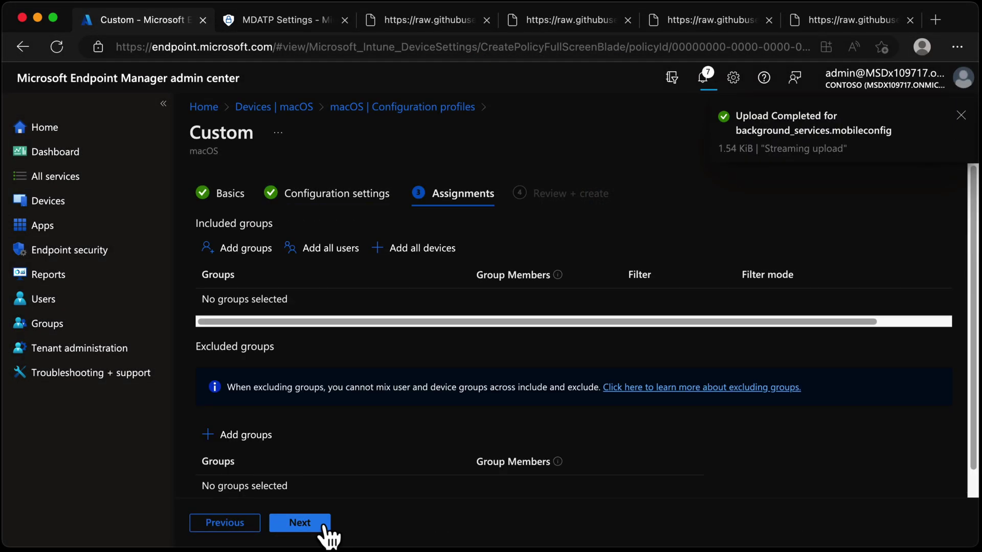
{"action": "left_click", "coordinate": [388, 248]}
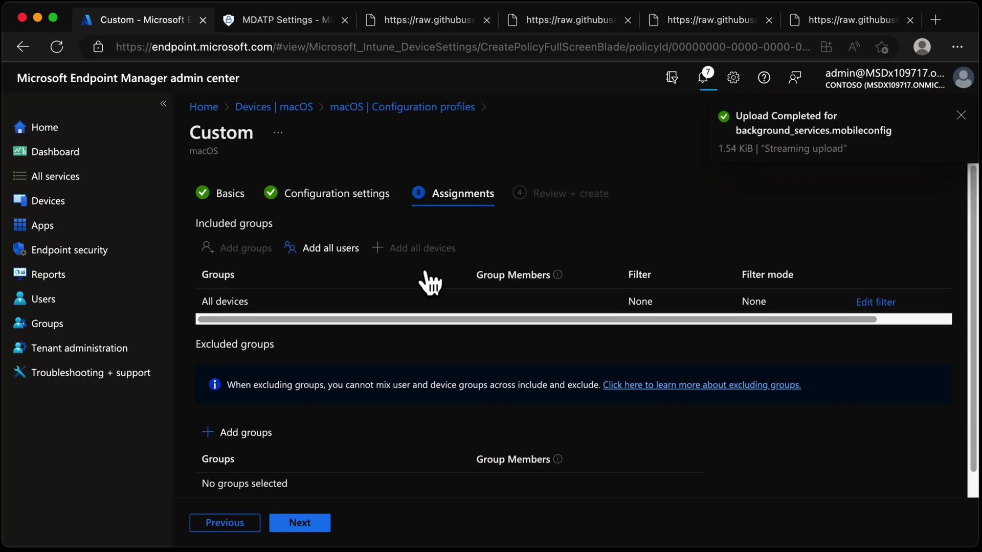
{"action": "left_click", "coordinate": [308, 515]}
{"action": "left_click", "coordinate": [313, 525]}
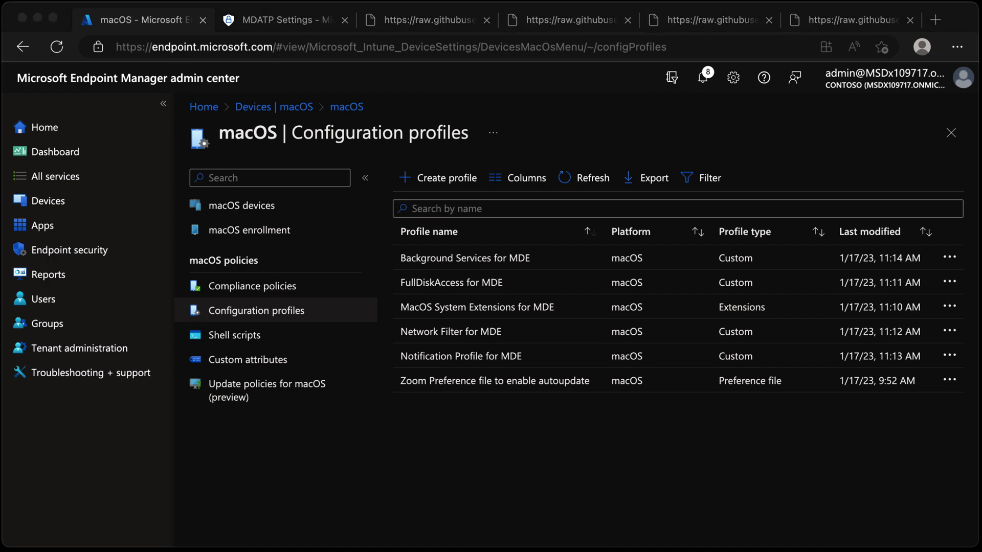
{"action": "left_click_drag", "start_coordinate": [812, 3], "coordinate": [480, 22]}
{"action": "mouse_move", "coordinate": [974, 76]}
{"action": "left_mouse_down"}
{"action": "mouse_move", "coordinate": [971, 131]}
{"action": "mouse_move", "coordinate": [974, 72]}
{"action": "left_mouse_up"}
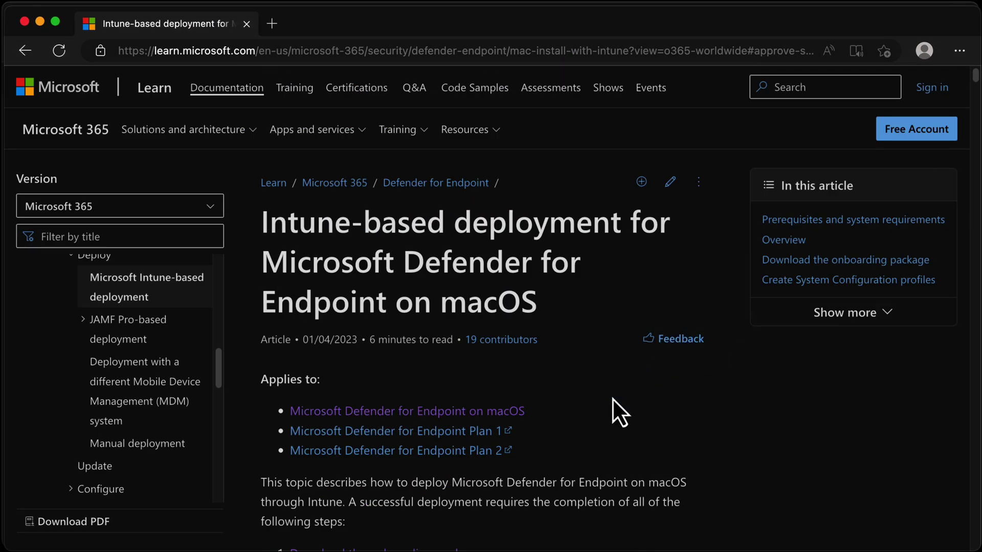
{"action": "scroll", "coordinate": [612, 398], "scroll_direction": "down", "scroll_amount": 10}
{"action": "scroll", "coordinate": [585, 430], "scroll_direction": "up", "scroll_amount": 5}
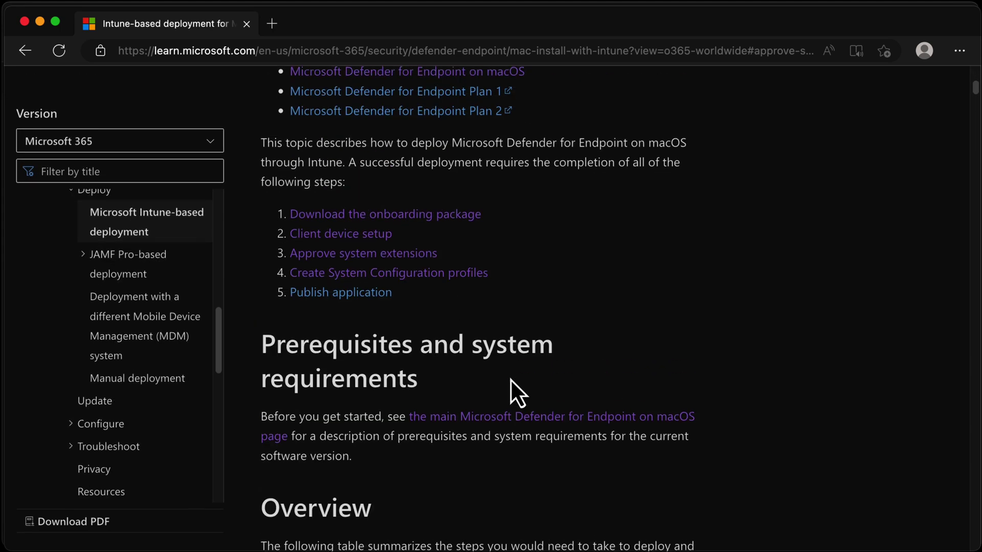
{"action": "left_click", "coordinate": [358, 292]}
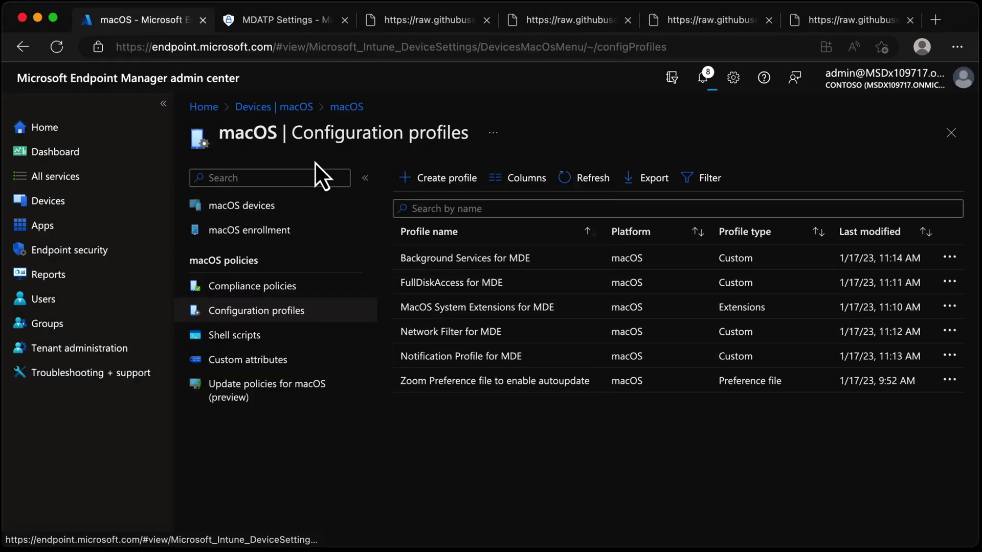
Add a new macOS app of type Microsoft Defender for Endpoint (macOS)
{"action": "left_click", "coordinate": [114, 230]}
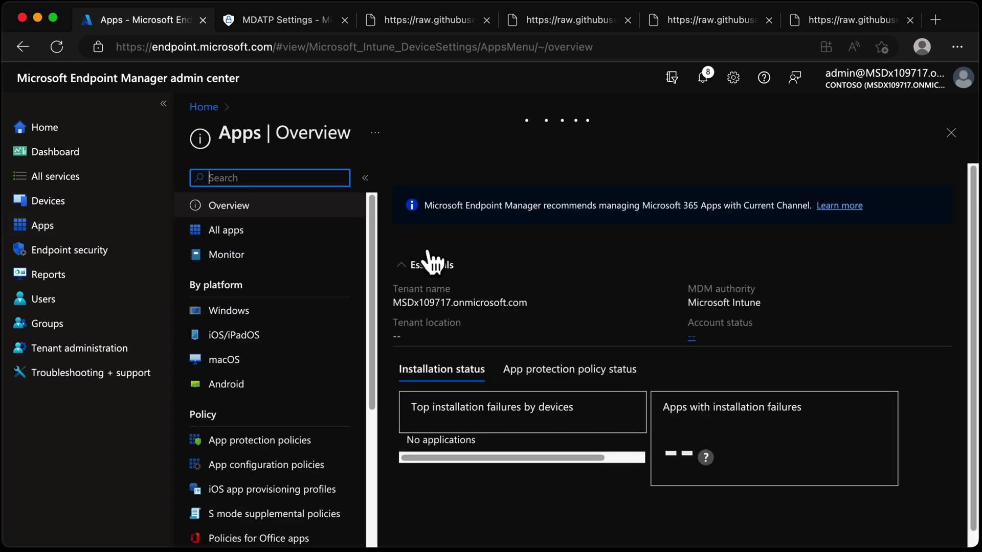
{"action": "left_click", "coordinate": [270, 360]}
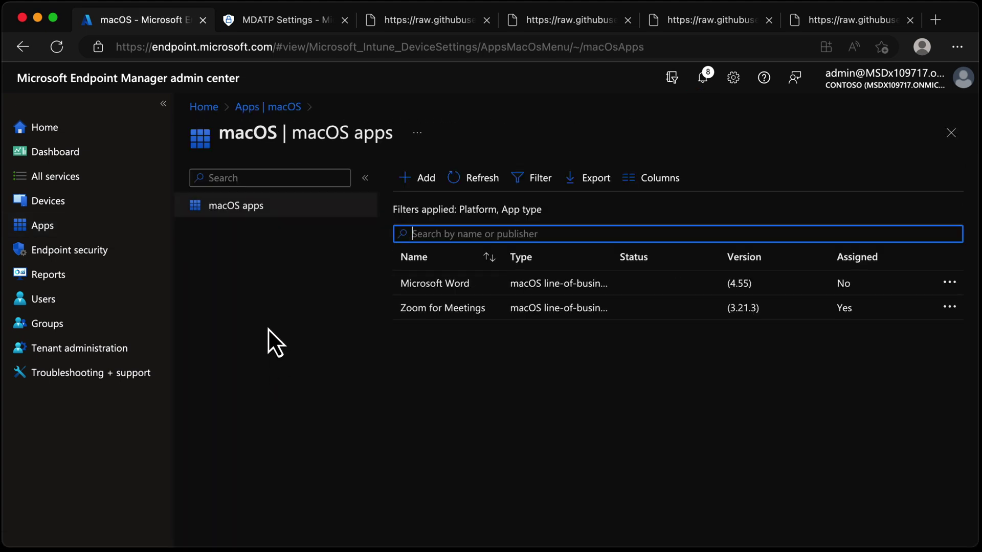
{"action": "left_click", "coordinate": [409, 178]}
{"action": "left_click", "coordinate": [713, 187]}
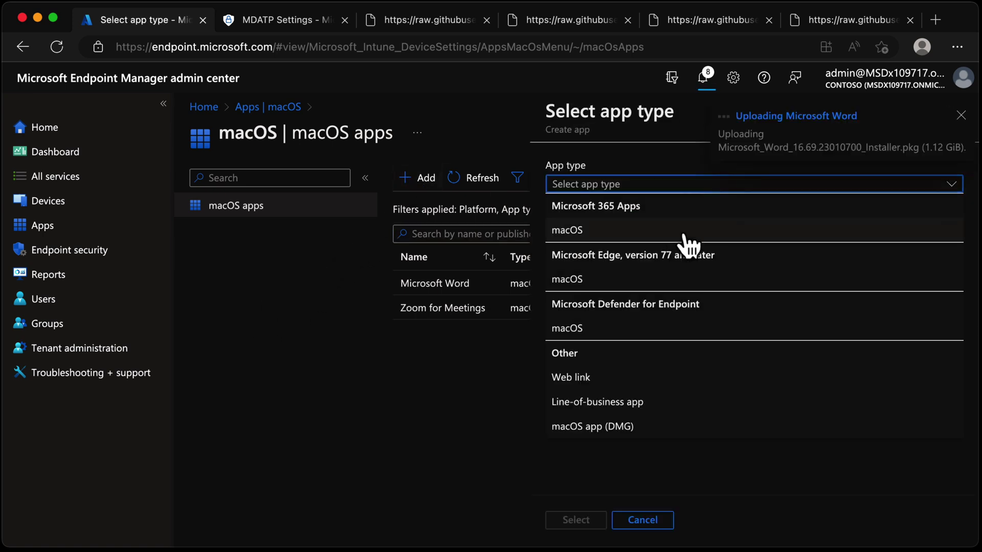
{"action": "left_click", "coordinate": [822, 330]}
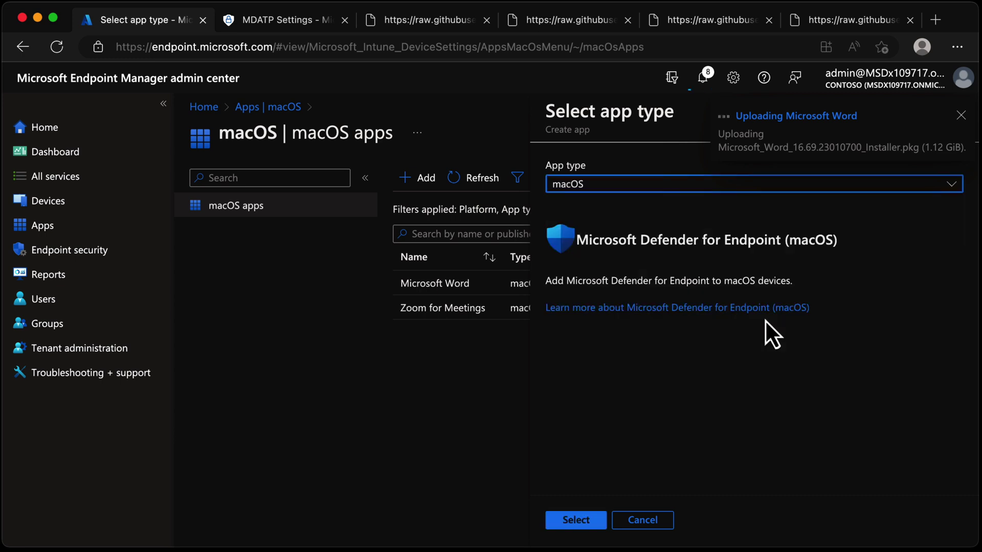
{"action": "left_click", "coordinate": [581, 520]}
Make the Defender app required for all devices and reach the review summary
{"action": "left_click", "coordinate": [960, 115]}
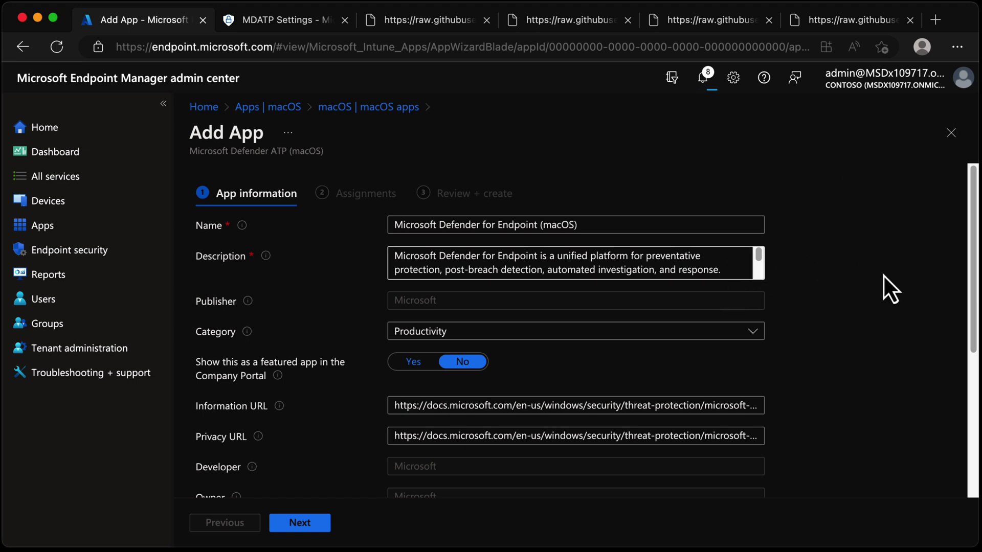
{"action": "scroll", "coordinate": [974, 261], "scroll_direction": "down", "scroll_amount": 1}
{"action": "scroll", "coordinate": [531, 437], "scroll_direction": "down", "scroll_amount": 5}
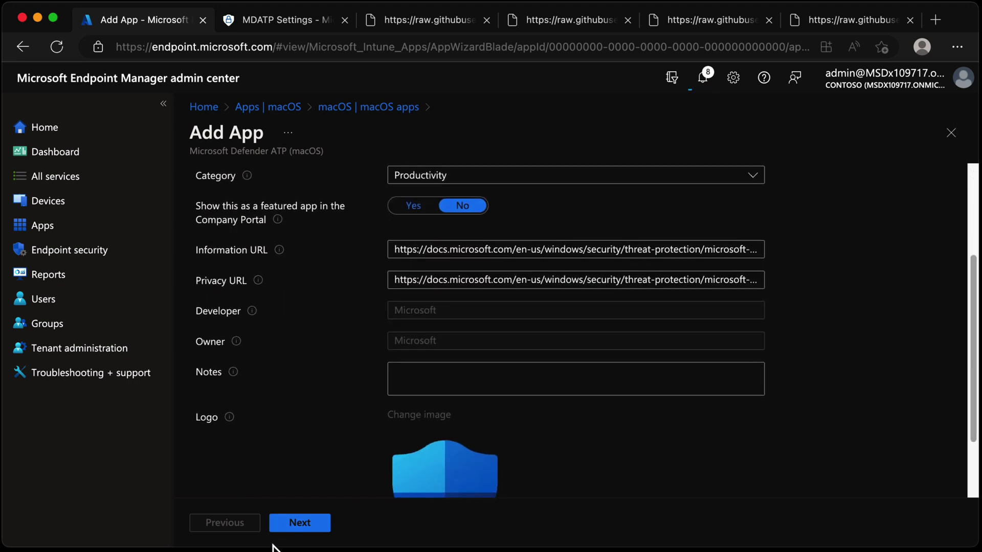
{"action": "left_click", "coordinate": [302, 524]}
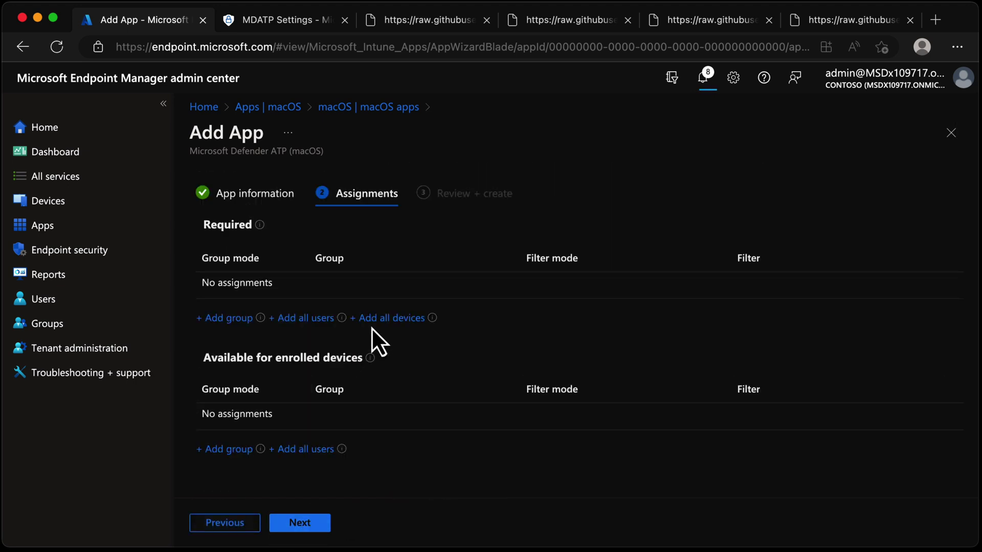
{"action": "left_click", "coordinate": [381, 319]}
{"action": "left_click", "coordinate": [298, 526]}
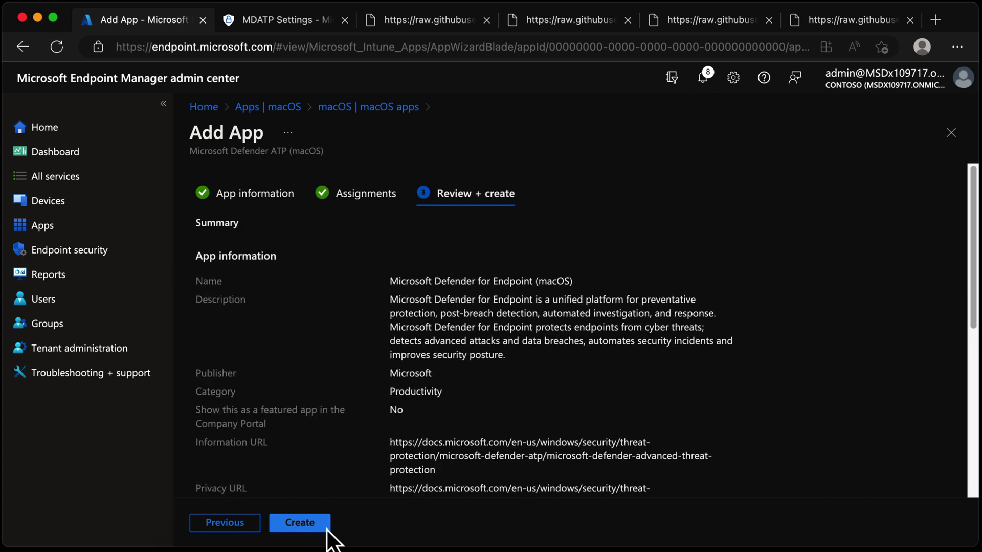
{"action": "left_click_drag", "start_coordinate": [973, 304], "coordinate": [974, 462]}
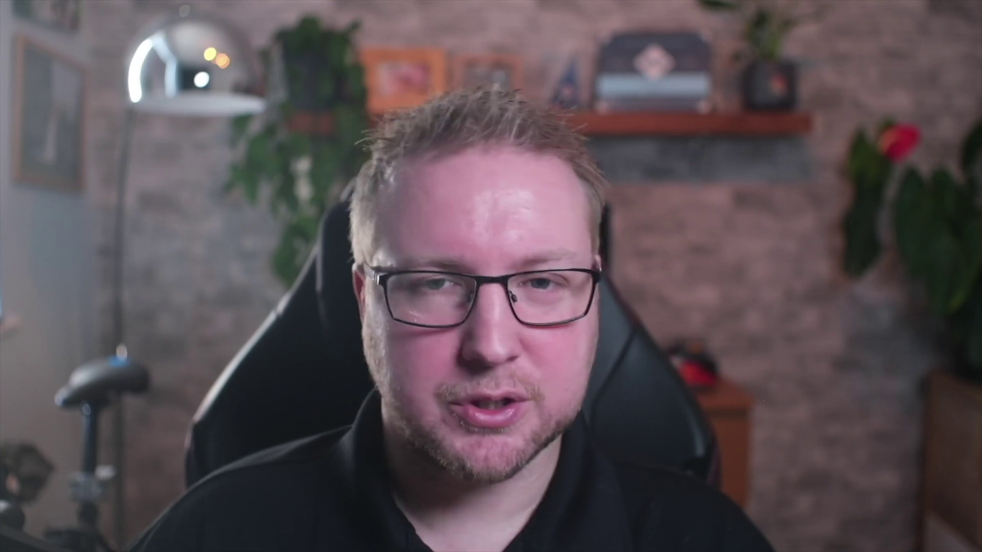